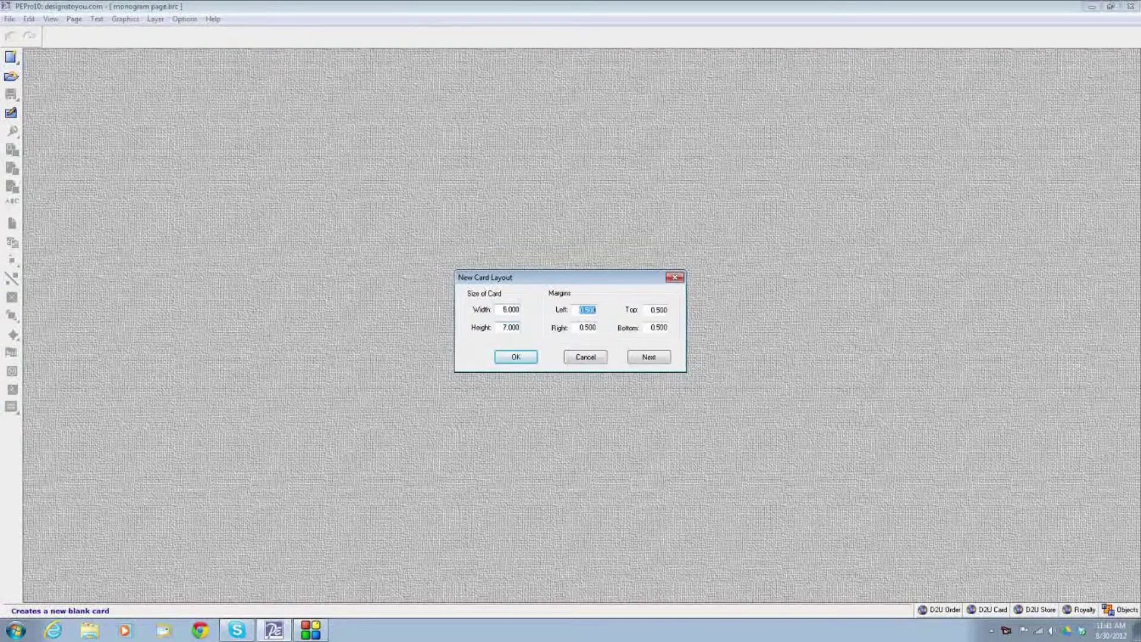
Create the new card with all margins set to 0 and delete its default full-page text box.
{"action": "key", "text": "Tab"}
{"action": "type", "text": "0"}
{"action": "key", "text": "Tab"}
{"action": "type", "text": "0"}
{"action": "key", "text": "Tab"}
{"action": "type", "text": "0"}
{"action": "left_click", "coordinate": [514, 358]}
{"action": "right_click", "coordinate": [563, 395]}
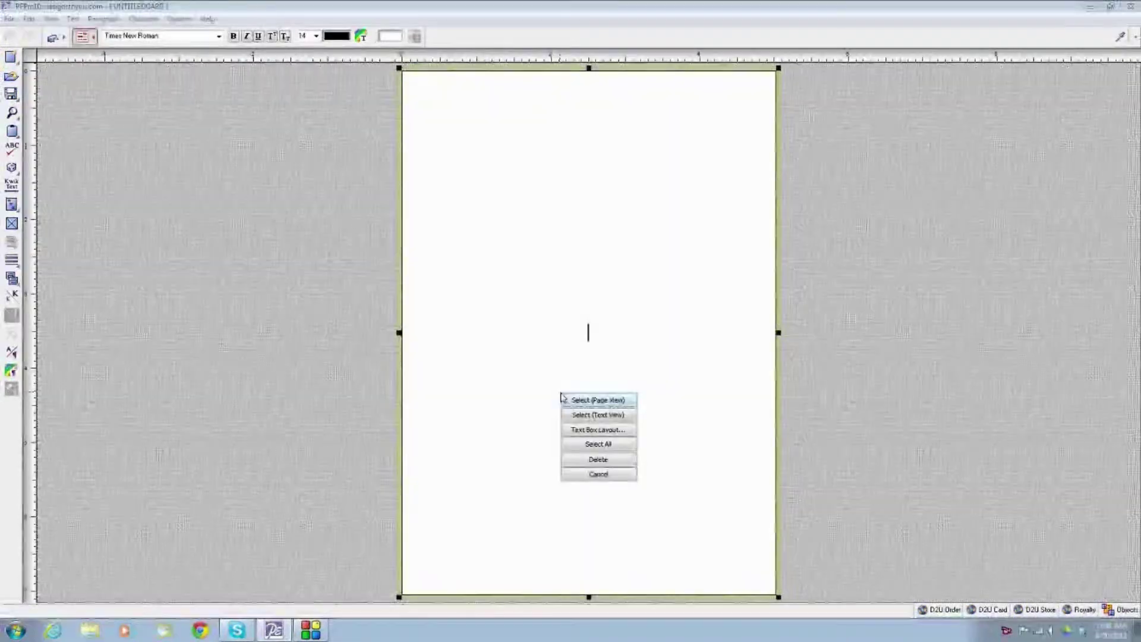
{"action": "left_click", "coordinate": [598, 460]}
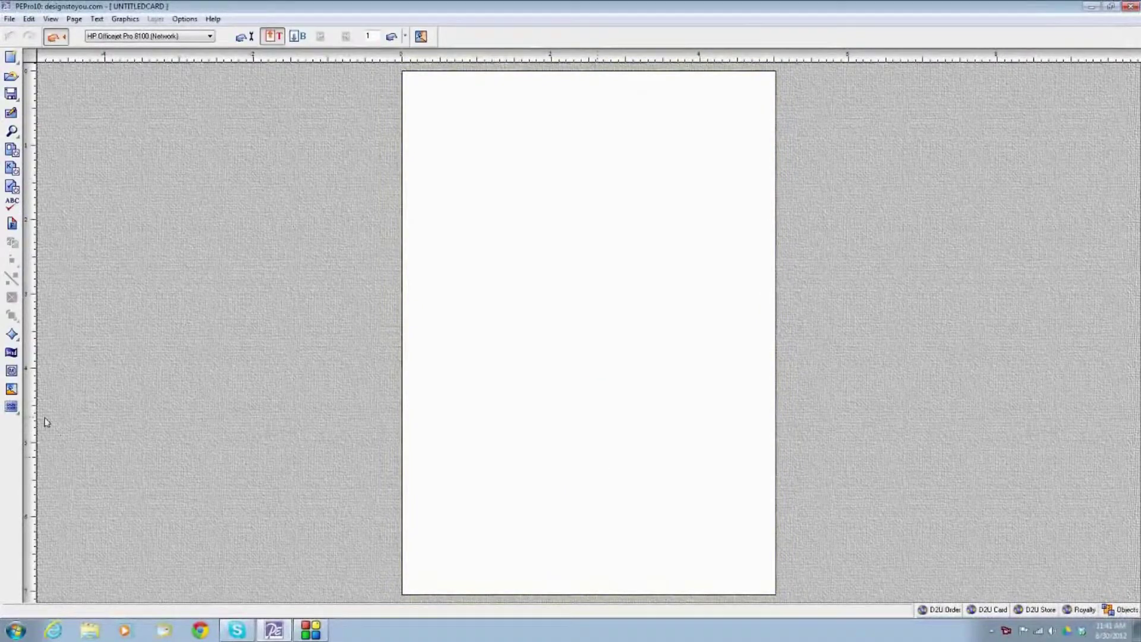
Add a square shape, shrink it to about 0.81 by 0.81 and place it about 1.1 from the page's left edge and 0.8 from its top.
{"action": "left_click", "coordinate": [12, 335]}
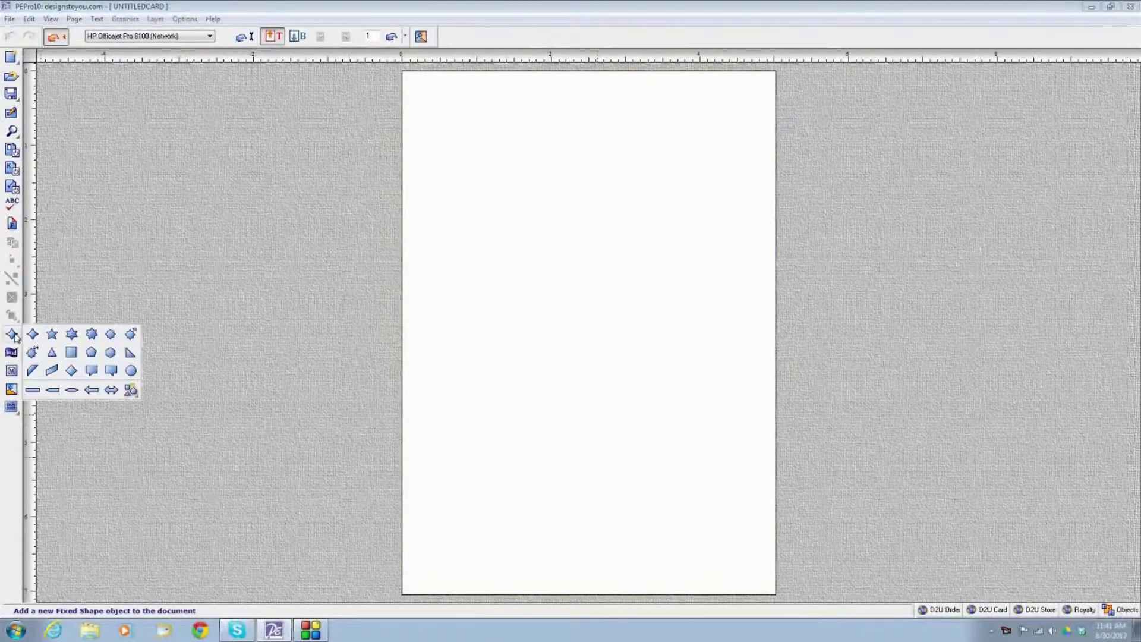
{"action": "left_click", "coordinate": [71, 352]}
{"action": "left_click", "coordinate": [518, 233]}
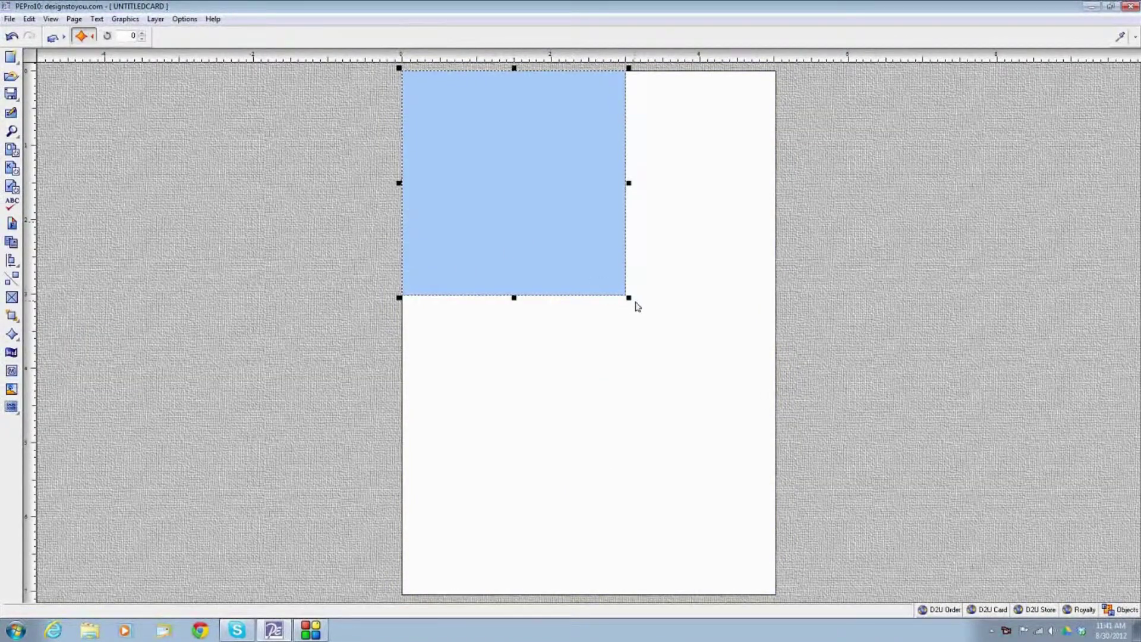
{"action": "left_click_drag", "start_coordinate": [627, 296], "coordinate": [525, 172]}
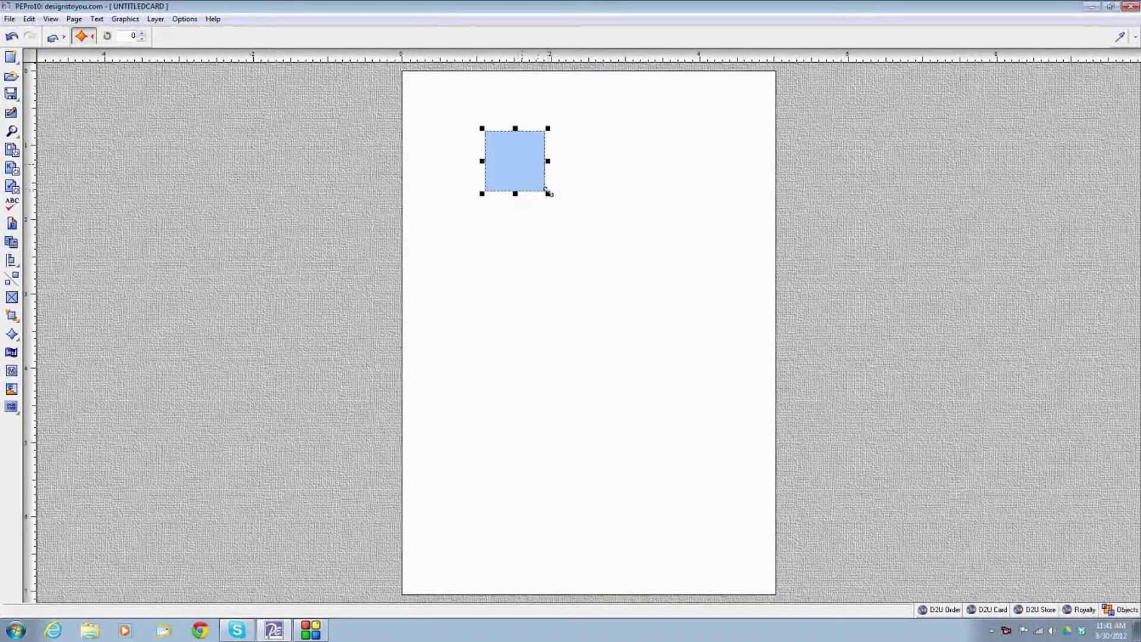
In the square's layout settings, set both its width and its height to 0.741.
{"action": "right_click", "coordinate": [513, 171]}
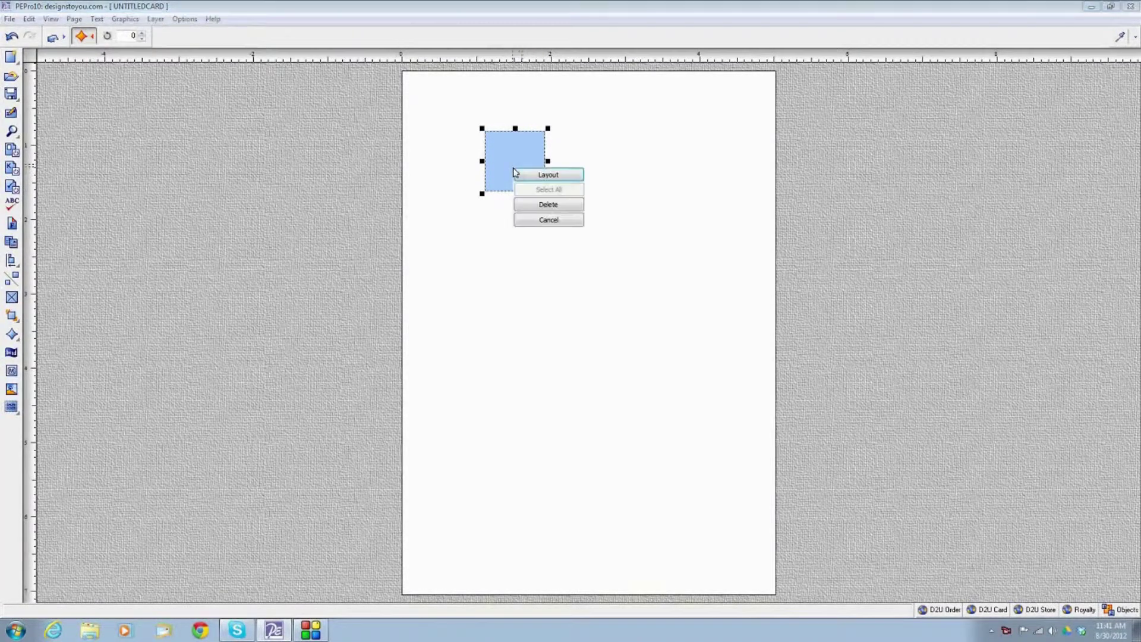
{"action": "left_click", "coordinate": [525, 176]}
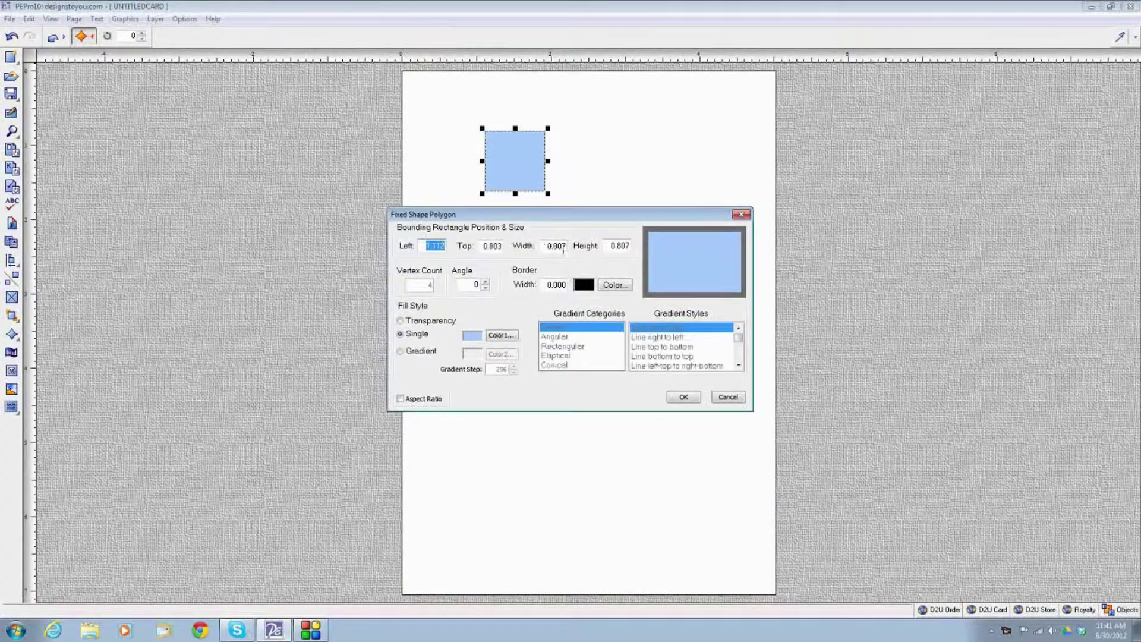
{"action": "left_click_drag", "start_coordinate": [566, 245], "coordinate": [547, 249]}
{"action": "type", "text": ".741"}
{"action": "key", "text": "Tab"}
{"action": "type", "text": ".741"}
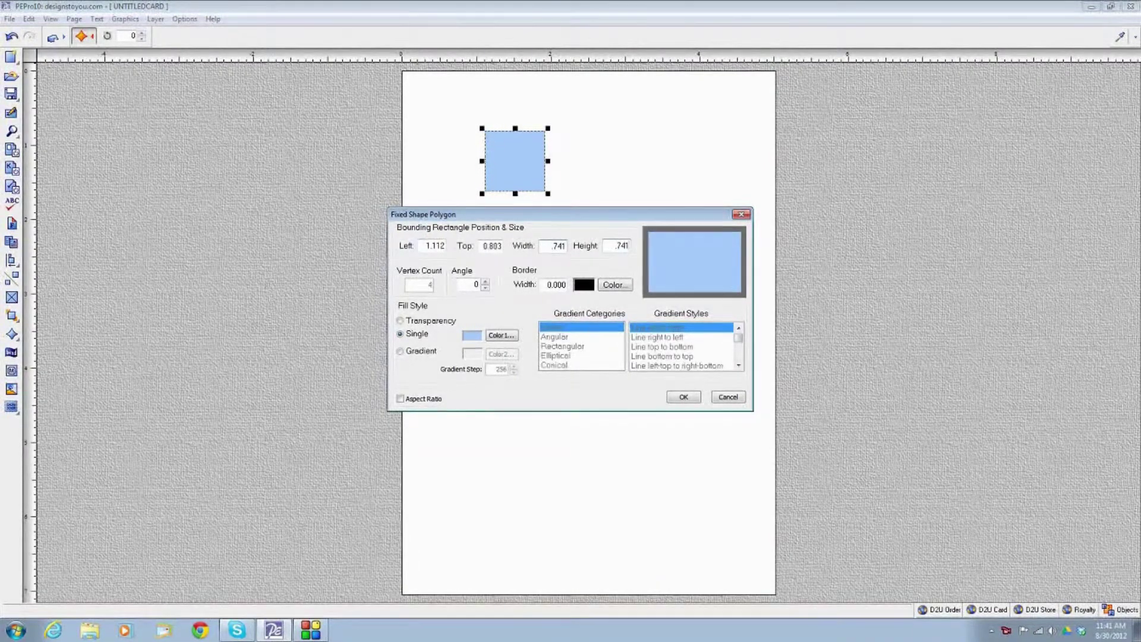
Change the square's single fill colour to purple (red 124, green 71, blue 141) and apply the layout.
{"action": "left_click", "coordinate": [501, 335]}
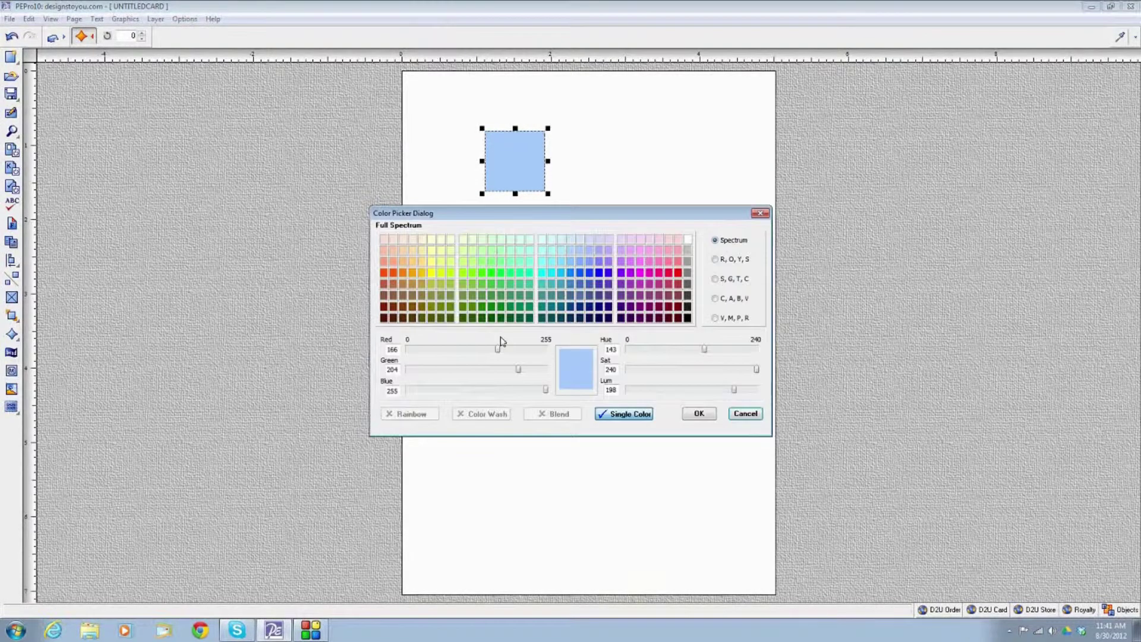
{"action": "left_click", "coordinate": [625, 296]}
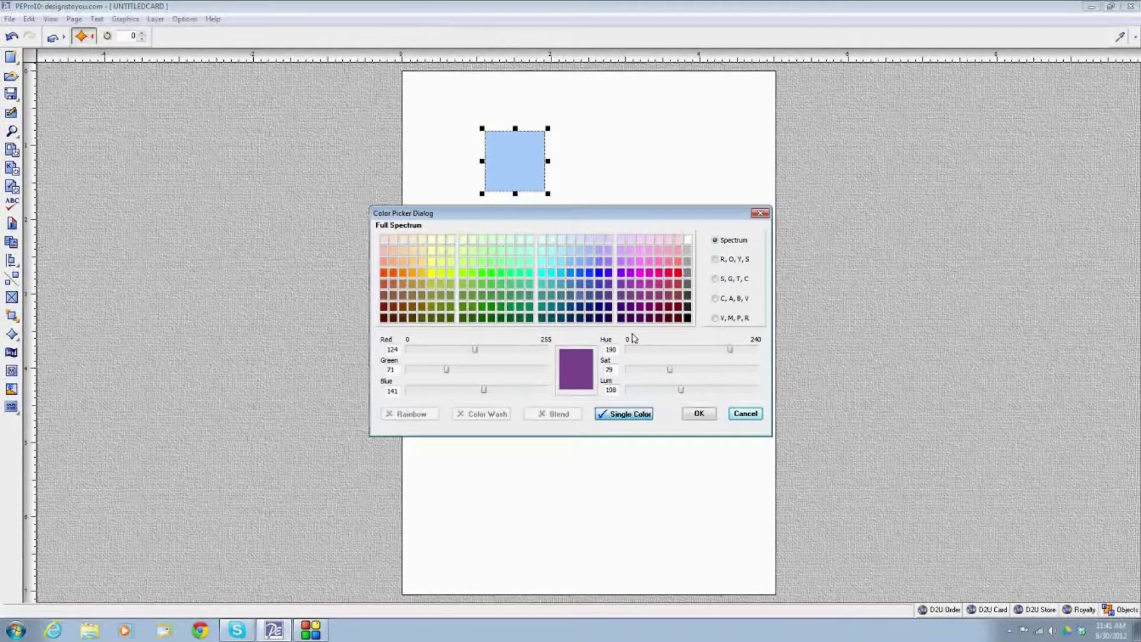
{"action": "left_click", "coordinate": [699, 414]}
{"action": "left_click", "coordinate": [684, 399]}
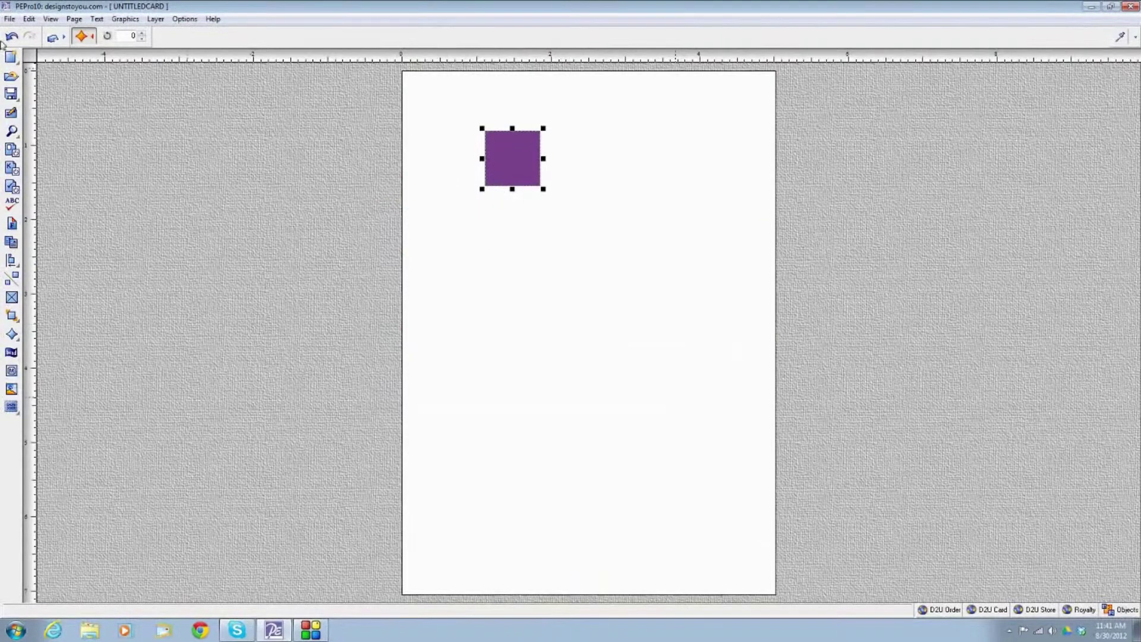
Duplicate the purple square twice and place the copies beside it to form a row of three.
{"action": "left_click", "coordinate": [29, 19]}
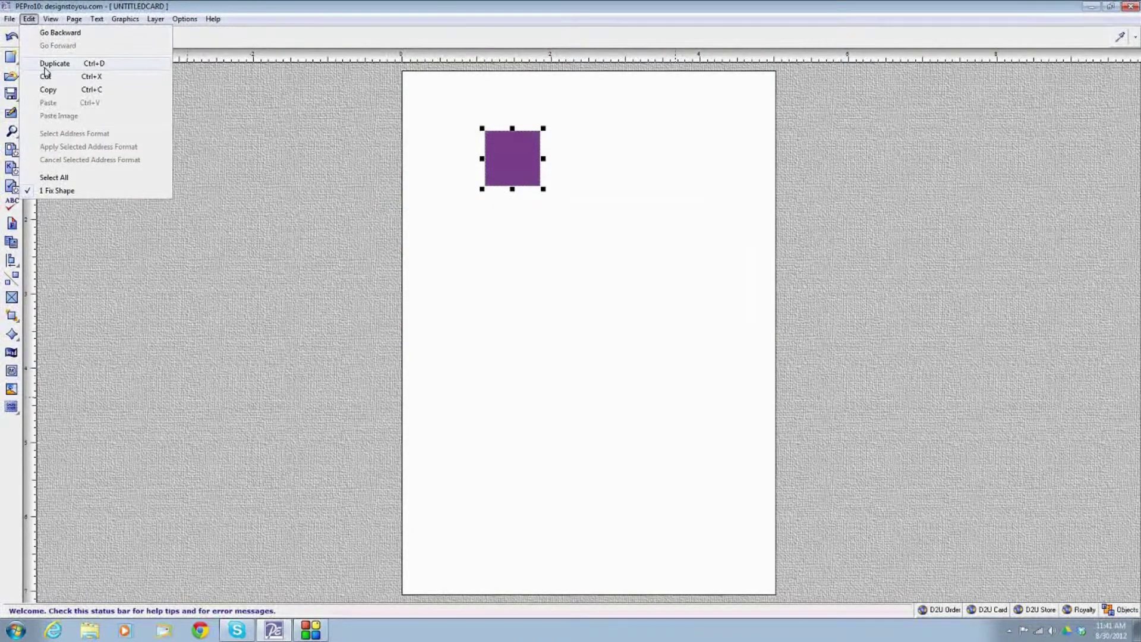
{"action": "left_click", "coordinate": [42, 63]}
{"action": "left_click_drag", "start_coordinate": [515, 204], "coordinate": [564, 186]}
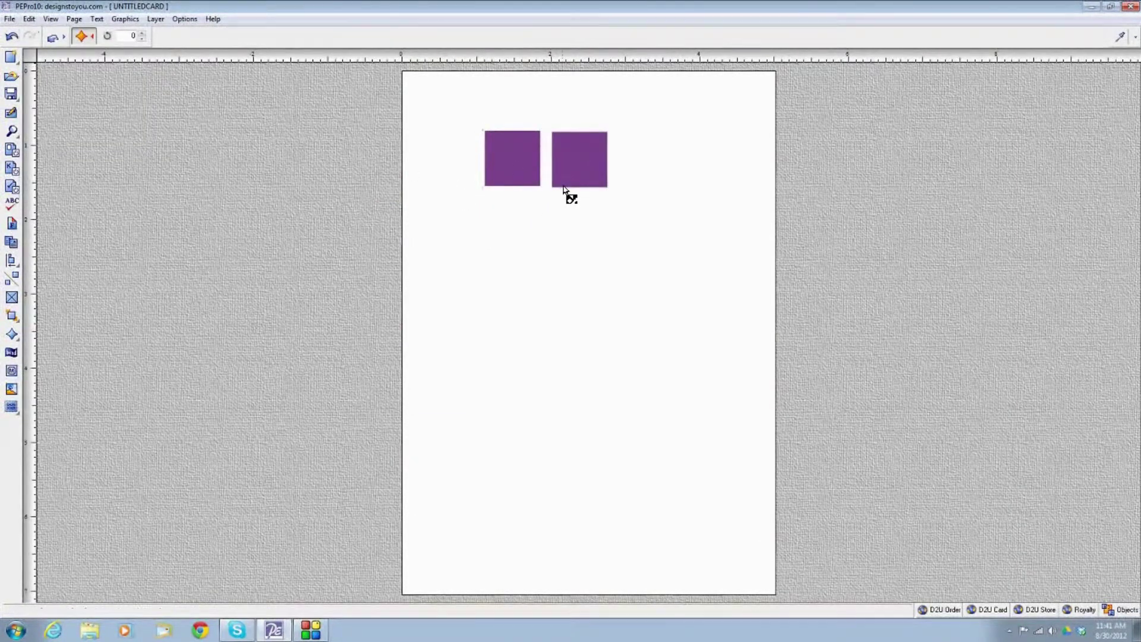
{"action": "left_click", "coordinate": [28, 18]}
{"action": "left_click", "coordinate": [43, 64]}
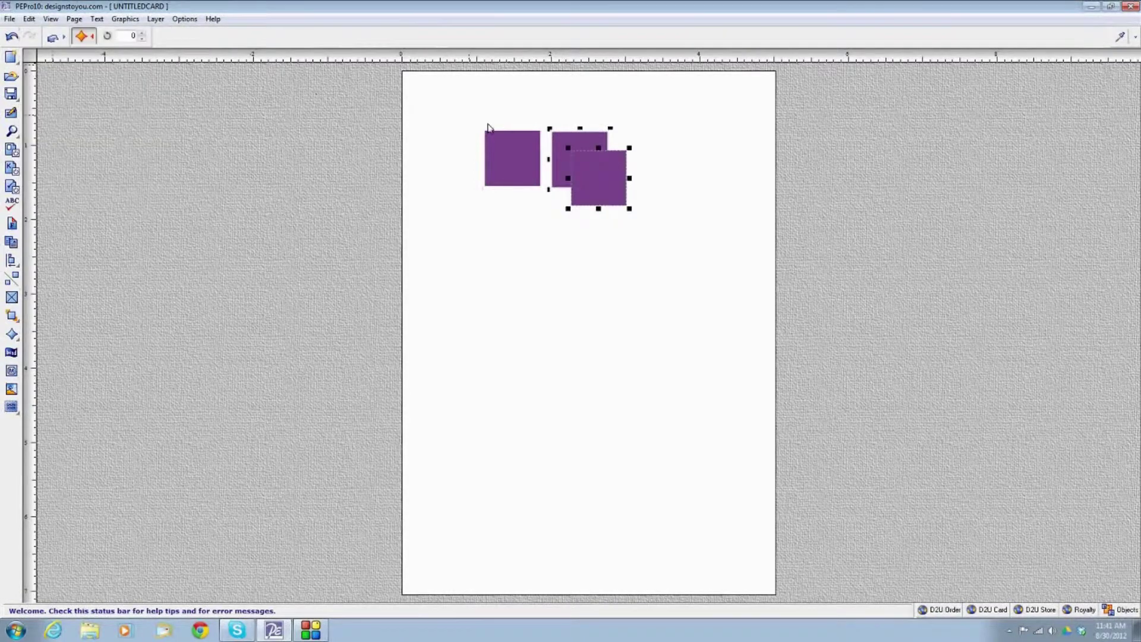
{"action": "left_click_drag", "start_coordinate": [600, 186], "coordinate": [641, 179]}
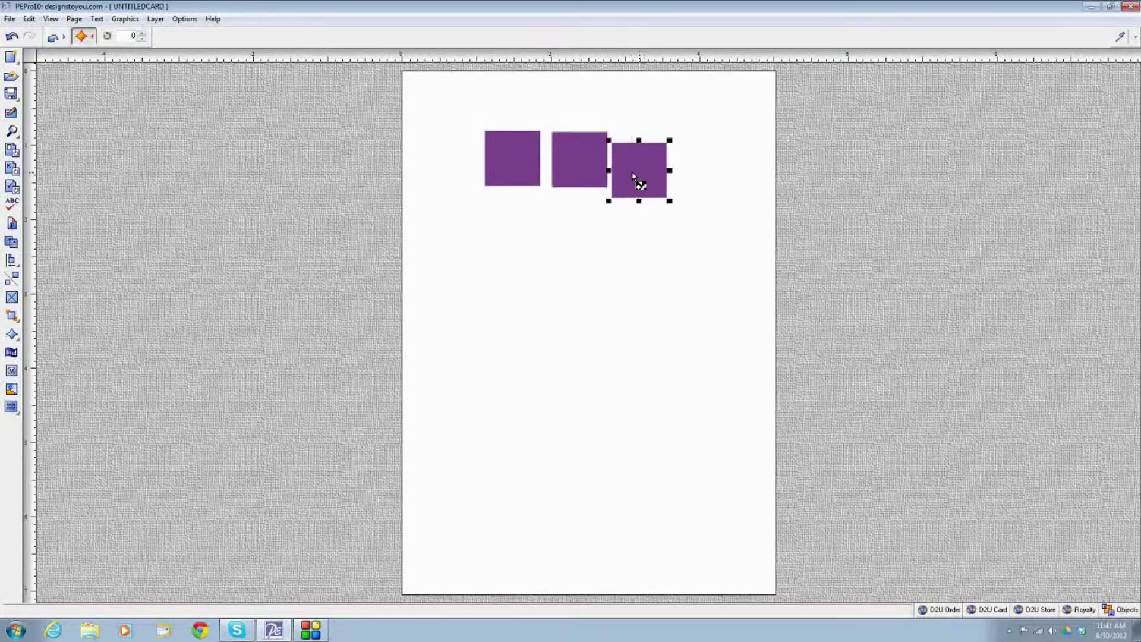
Change the middle square's single fill colour to dark red (red 128, green 32, blue 0).
{"action": "left_click", "coordinate": [586, 171]}
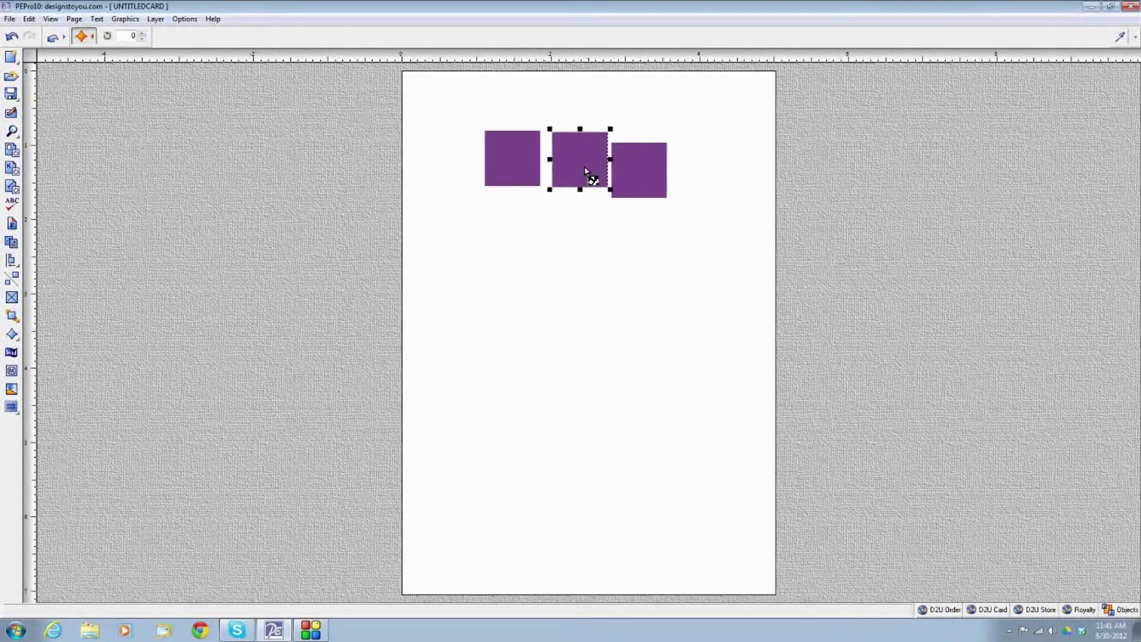
{"action": "right_click", "coordinate": [586, 171]}
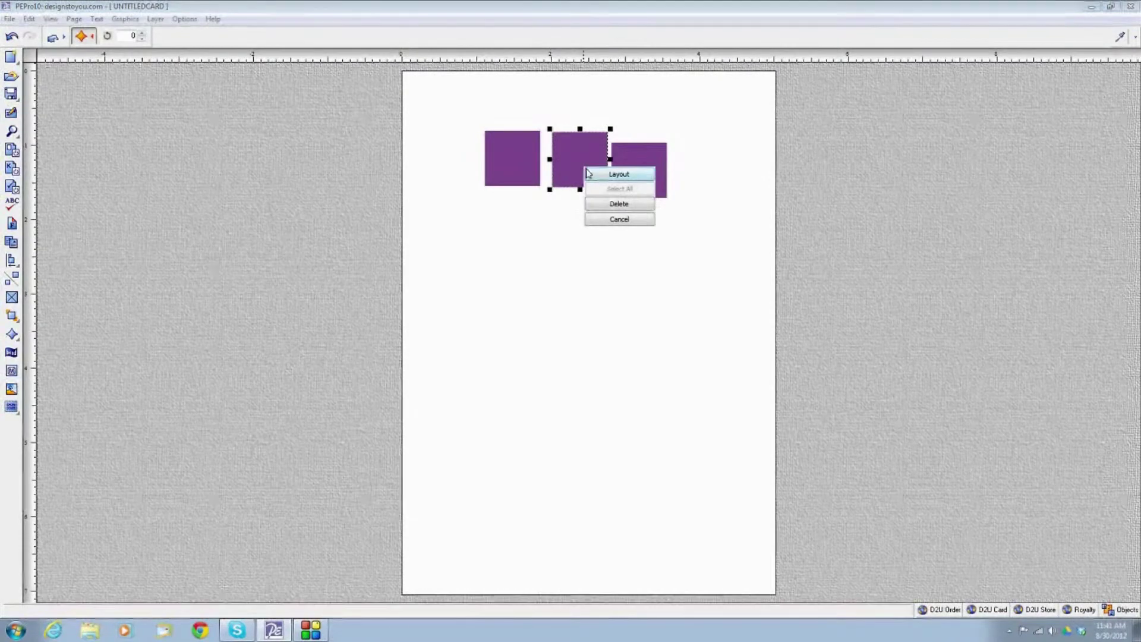
{"action": "left_click", "coordinate": [619, 175]}
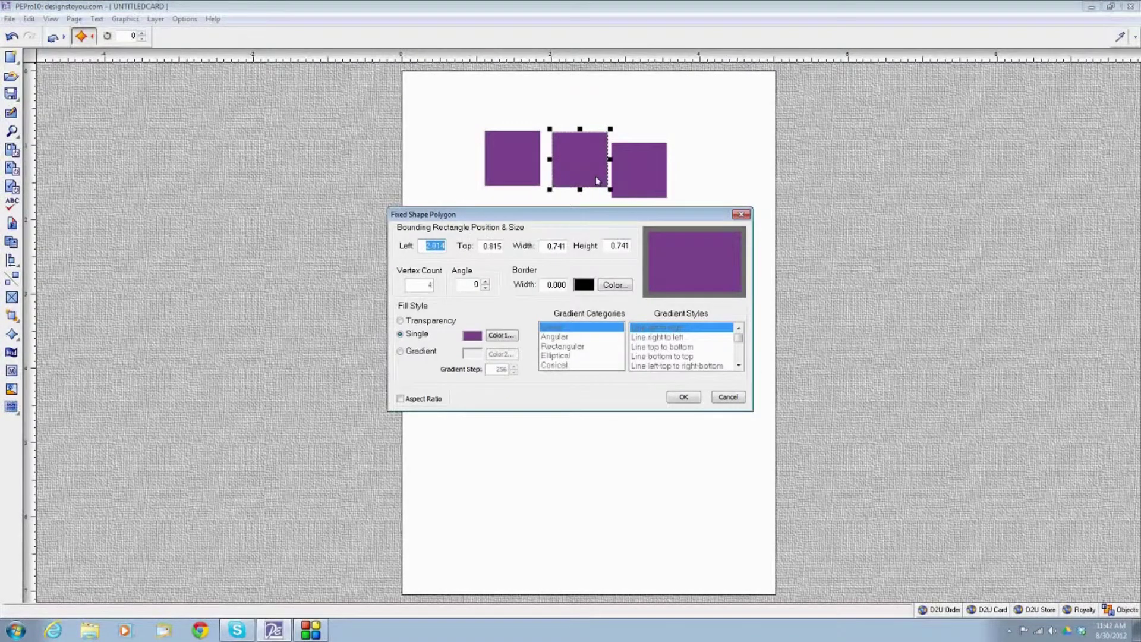
{"action": "left_click", "coordinate": [503, 336]}
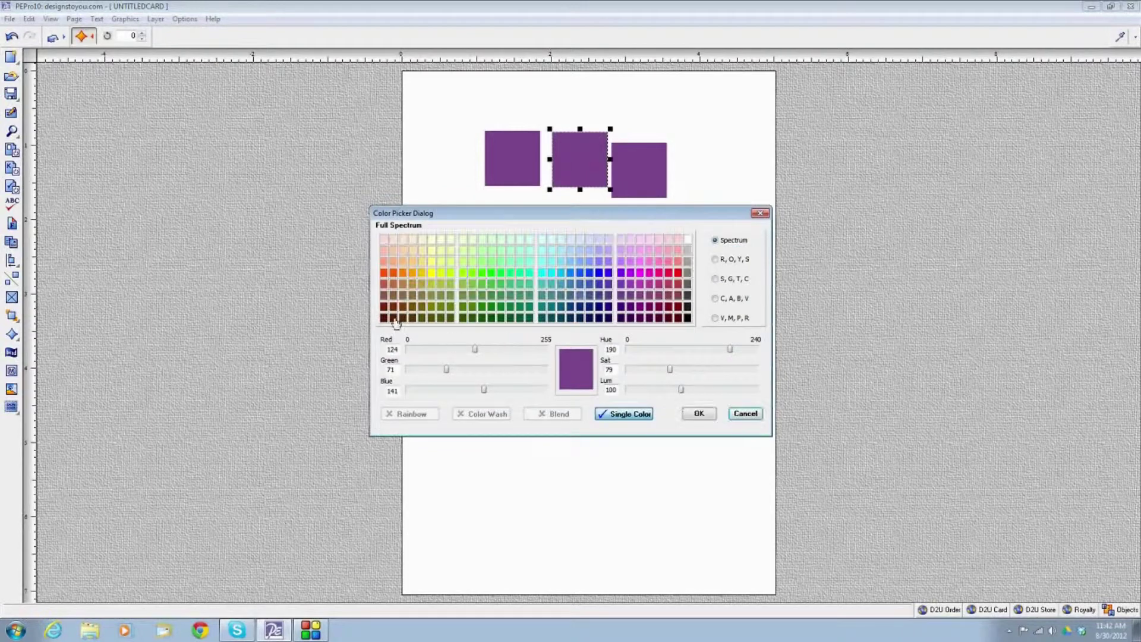
{"action": "left_click", "coordinate": [388, 308]}
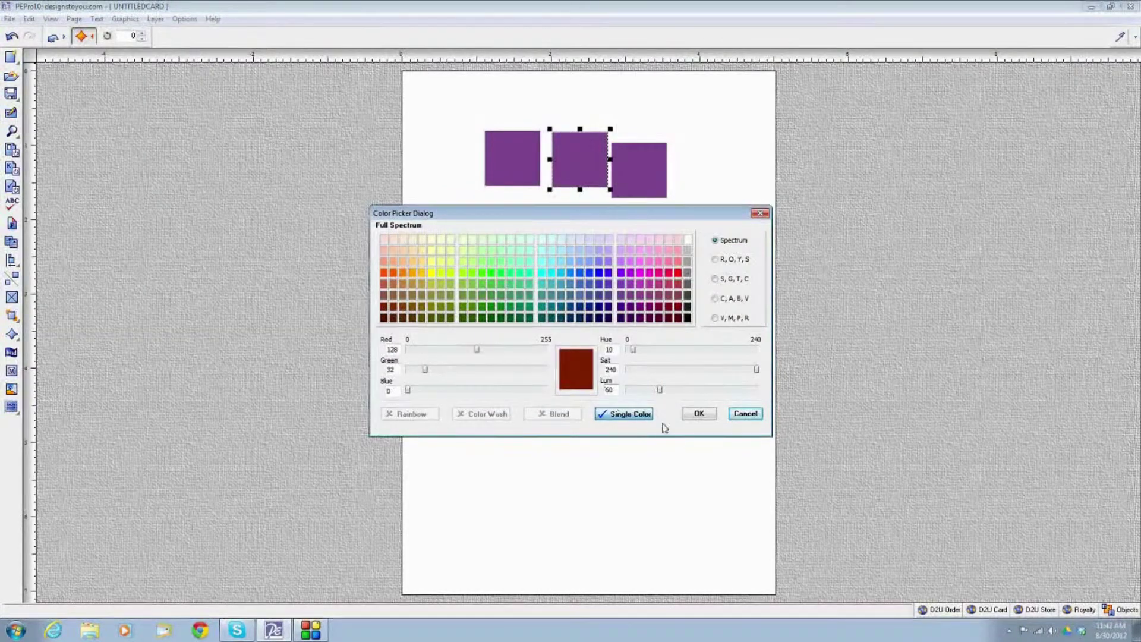
{"action": "left_click", "coordinate": [700, 413]}
{"action": "left_click", "coordinate": [678, 396]}
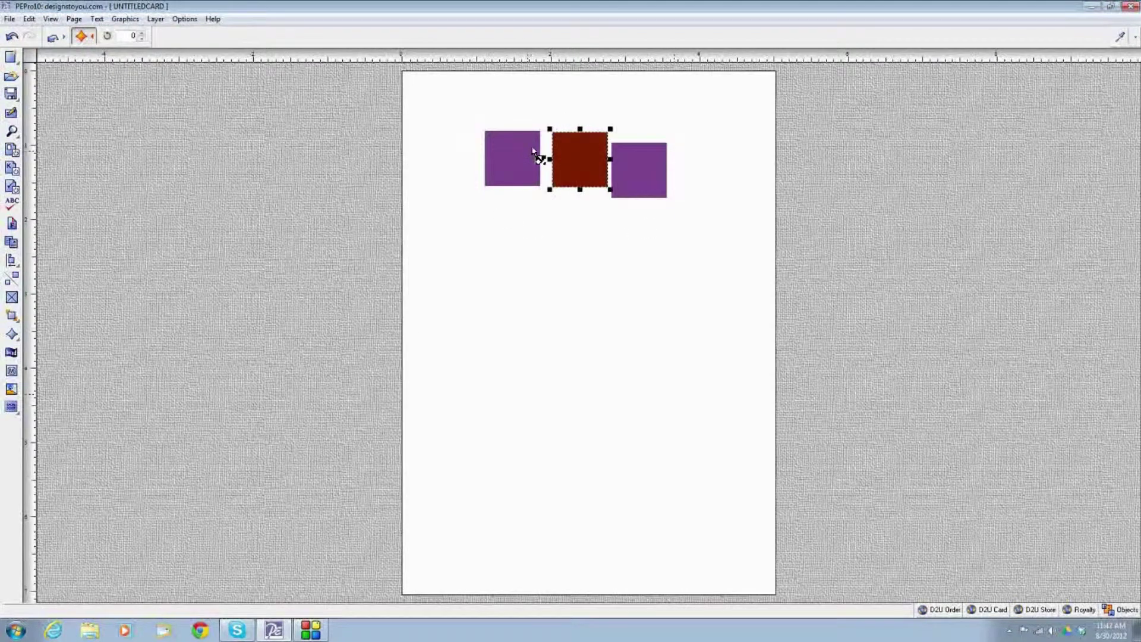
Reposition the dark red and third squares to leave narrow, even gaps between the three squares.
{"action": "left_click_drag", "start_coordinate": [589, 183], "coordinate": [582, 181]}
{"action": "left_click_drag", "start_coordinate": [654, 191], "coordinate": [648, 161]}
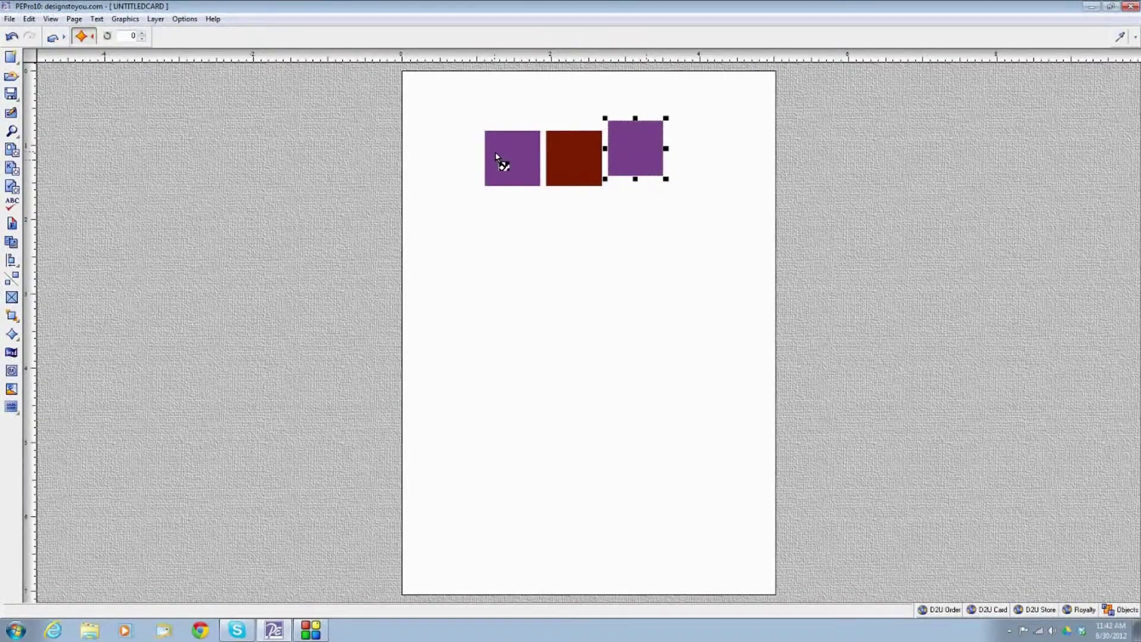
Align the three squares by their top edges with the third square and shift the whole row slightly down and to the right.
{"action": "left_click", "coordinate": [583, 158], "text": "shift"}
{"action": "left_click", "coordinate": [518, 172], "text": "shift"}
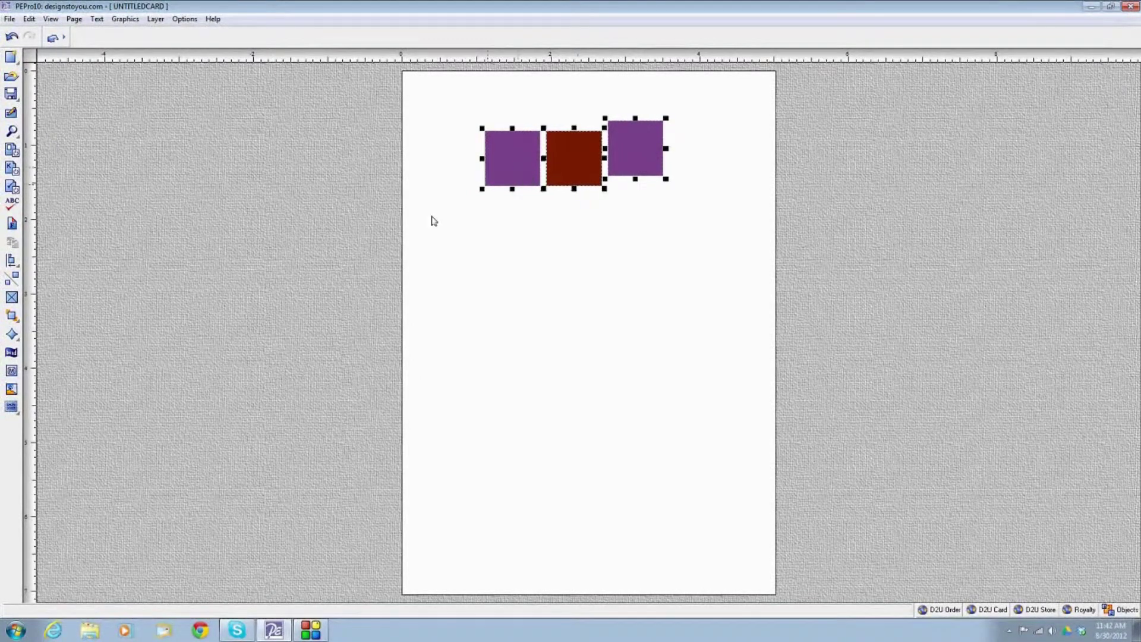
{"action": "left_click", "coordinate": [10, 260]}
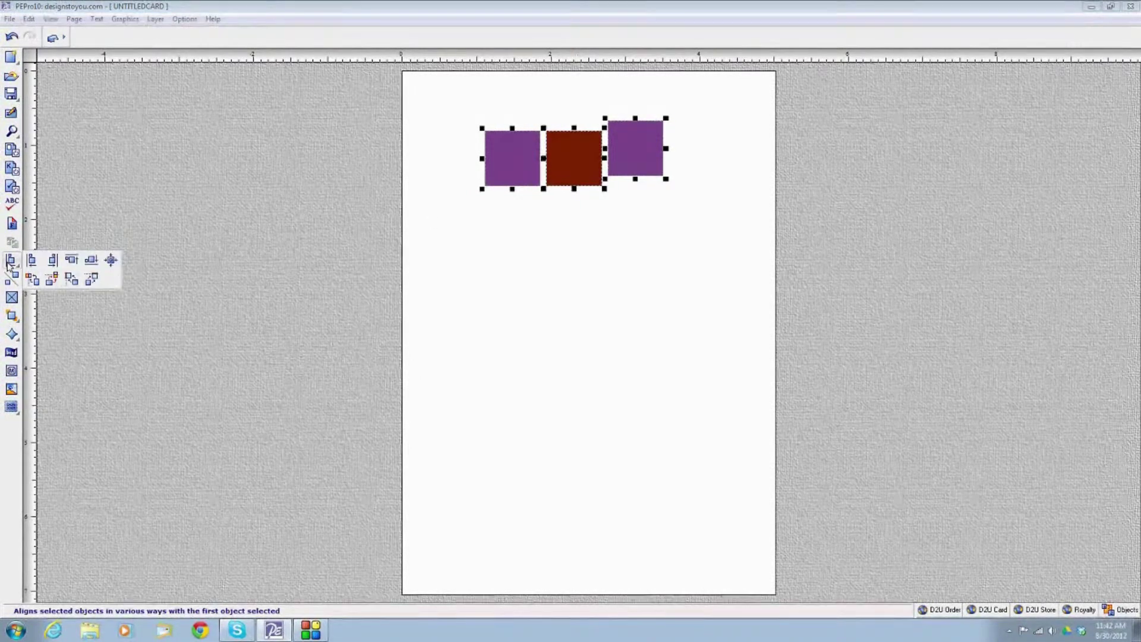
{"action": "left_click", "coordinate": [71, 260]}
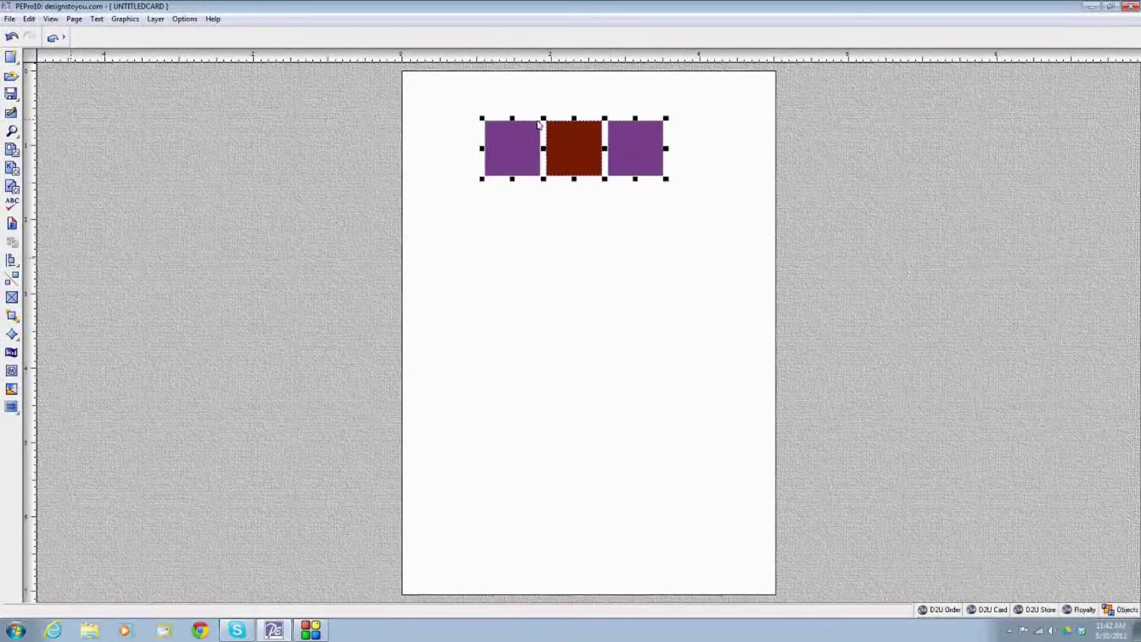
{"action": "mouse_move", "coordinate": [580, 158]}
{"action": "left_mouse_down"}
{"action": "mouse_move", "coordinate": [609, 199]}
{"action": "mouse_move", "coordinate": [617, 158]}
{"action": "mouse_move", "coordinate": [541, 156]}
{"action": "mouse_move", "coordinate": [573, 184]}
{"action": "mouse_move", "coordinate": [584, 158]}
{"action": "left_mouse_up"}
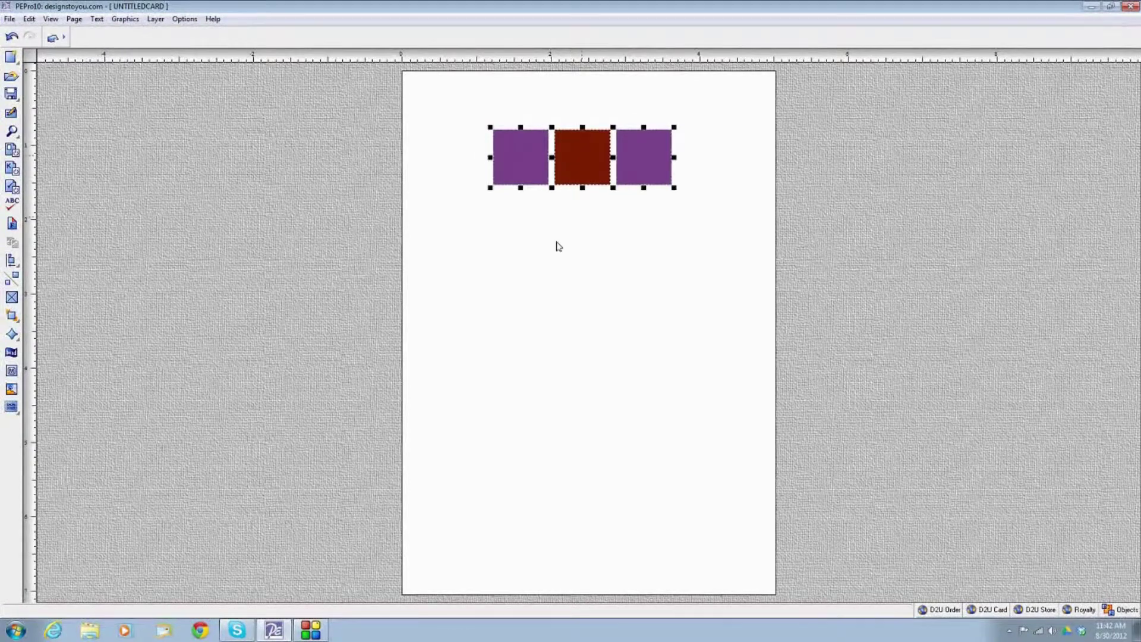
{"action": "left_click", "coordinate": [559, 272]}
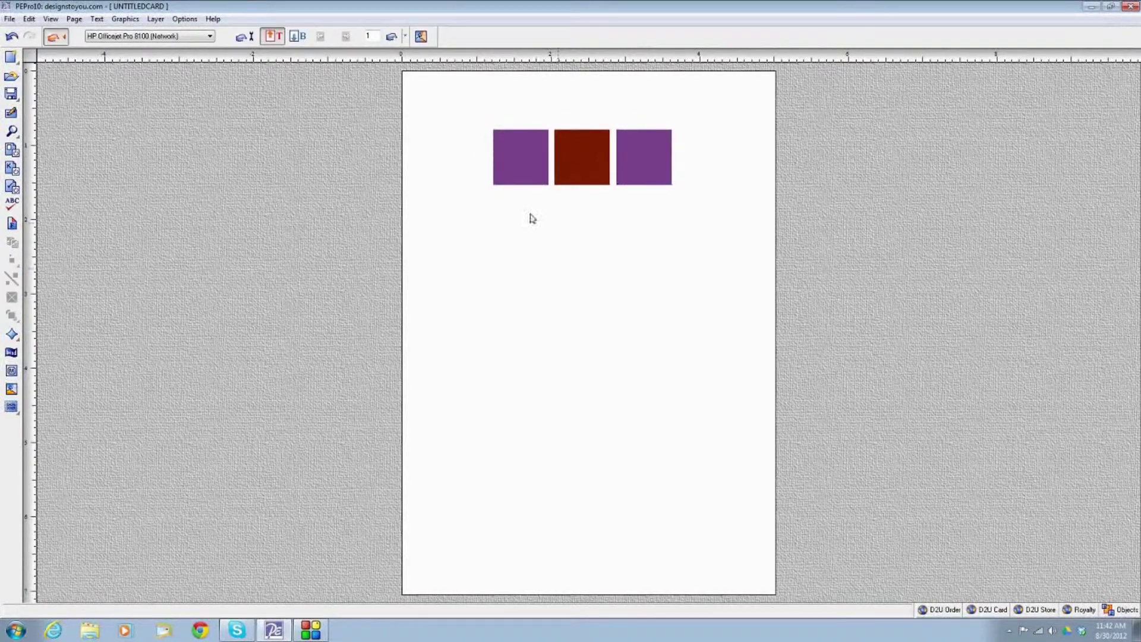
Add a new text box using the PE Romana font at size 44.
{"action": "left_click", "coordinate": [11, 406]}
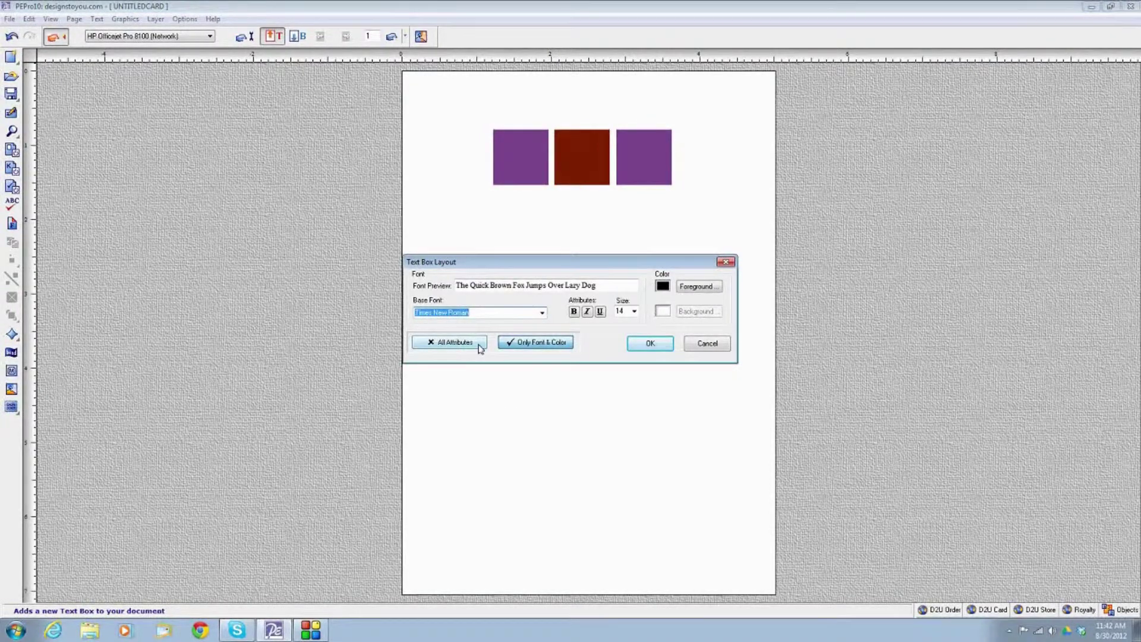
{"action": "type", "text": "pe romane"}
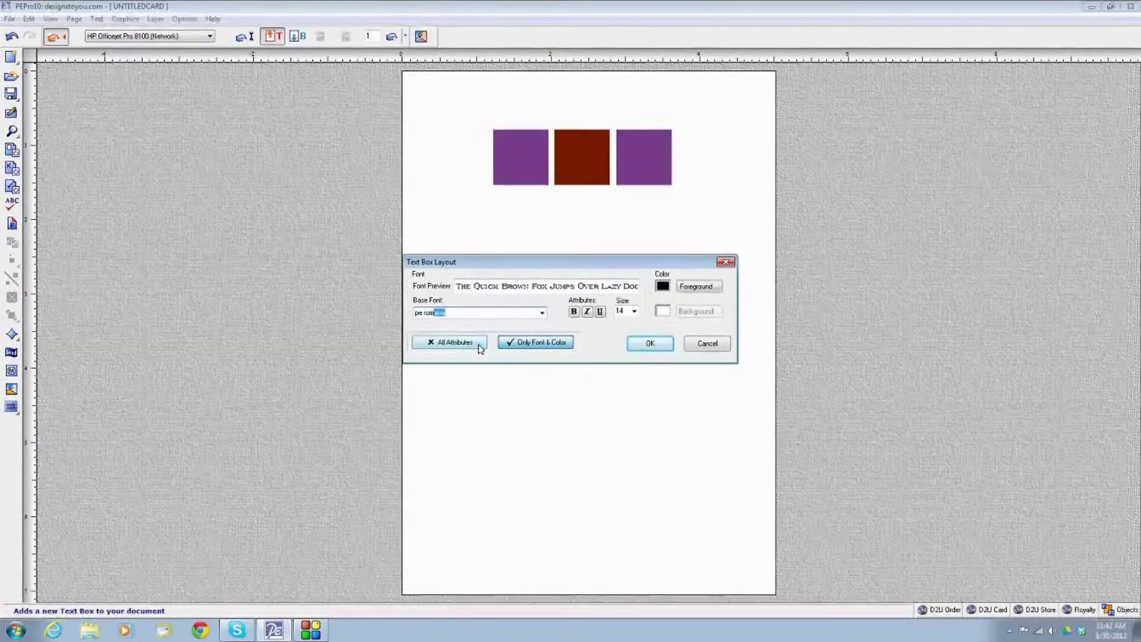
{"action": "left_click", "coordinate": [619, 311]}
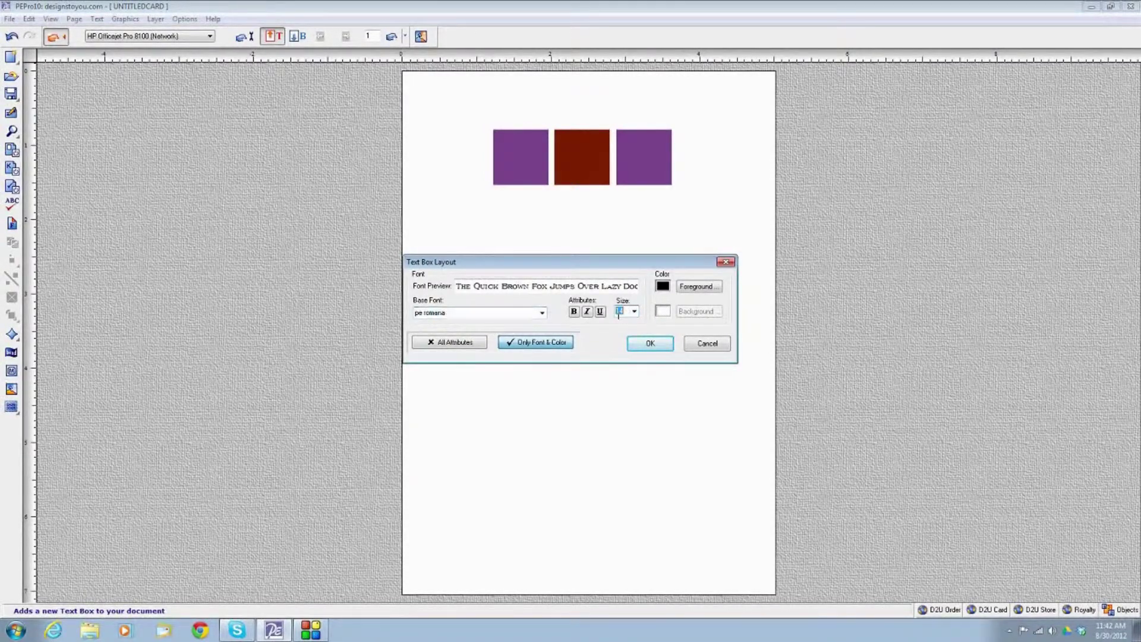
{"action": "type", "text": "44"}
{"action": "left_click", "coordinate": [631, 340]}
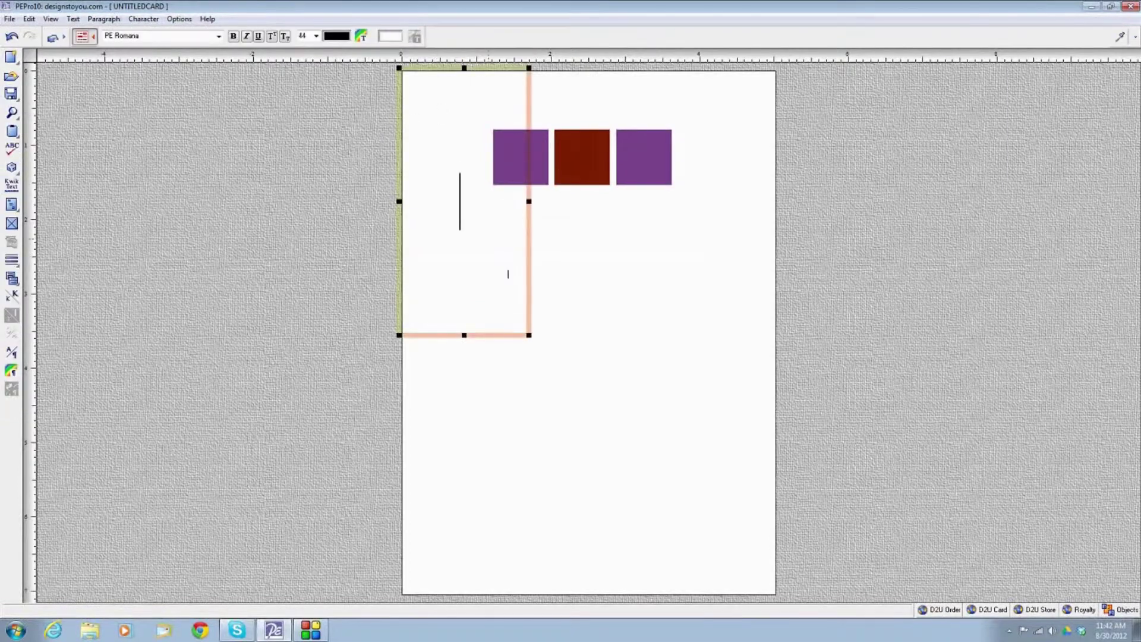
Shrink the text box, place it below the first purple square and enter the letter J.
{"action": "left_click_drag", "start_coordinate": [526, 335], "coordinate": [532, 260]}
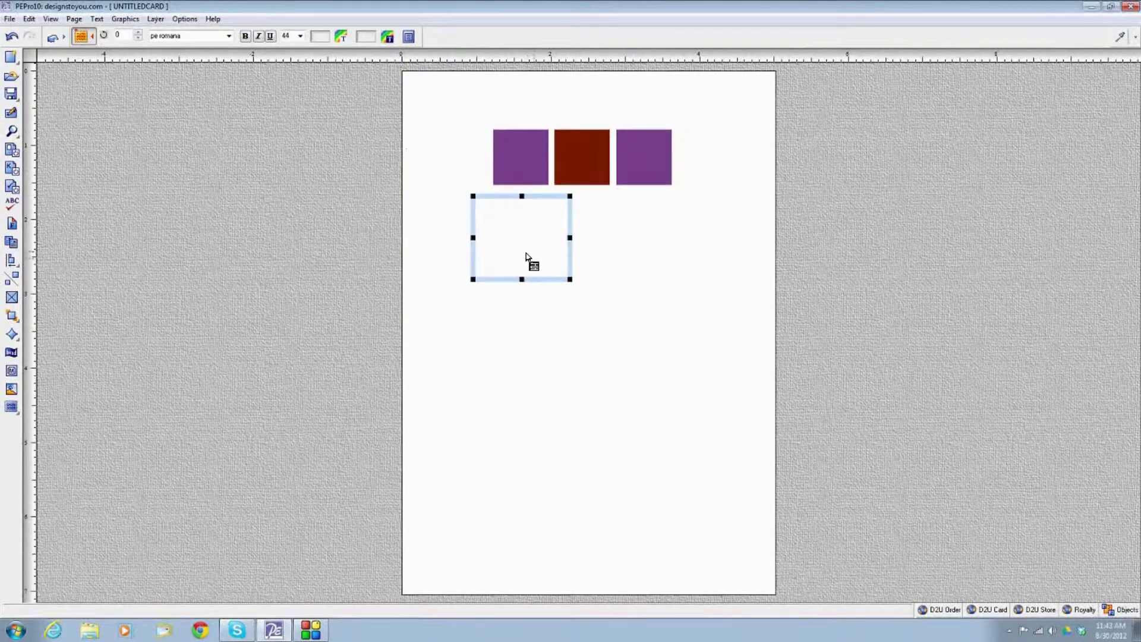
{"action": "left_click", "coordinate": [527, 252]}
{"action": "type", "text": "J"}
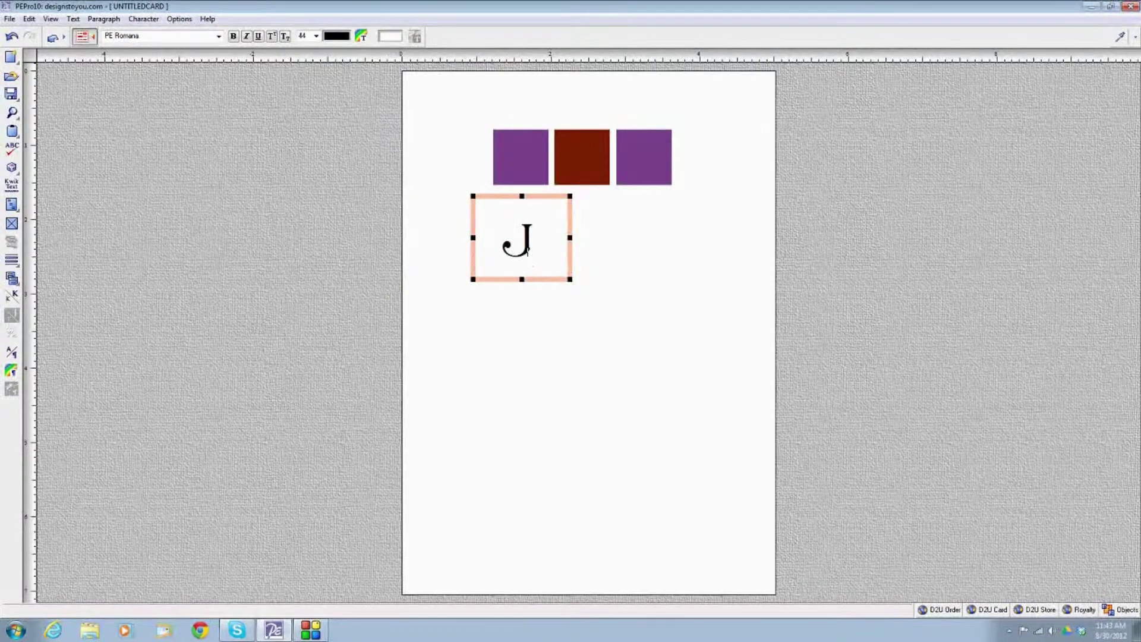
Recolour the letter J white and move its text box onto the first purple square.
{"action": "double_click", "coordinate": [527, 250]}
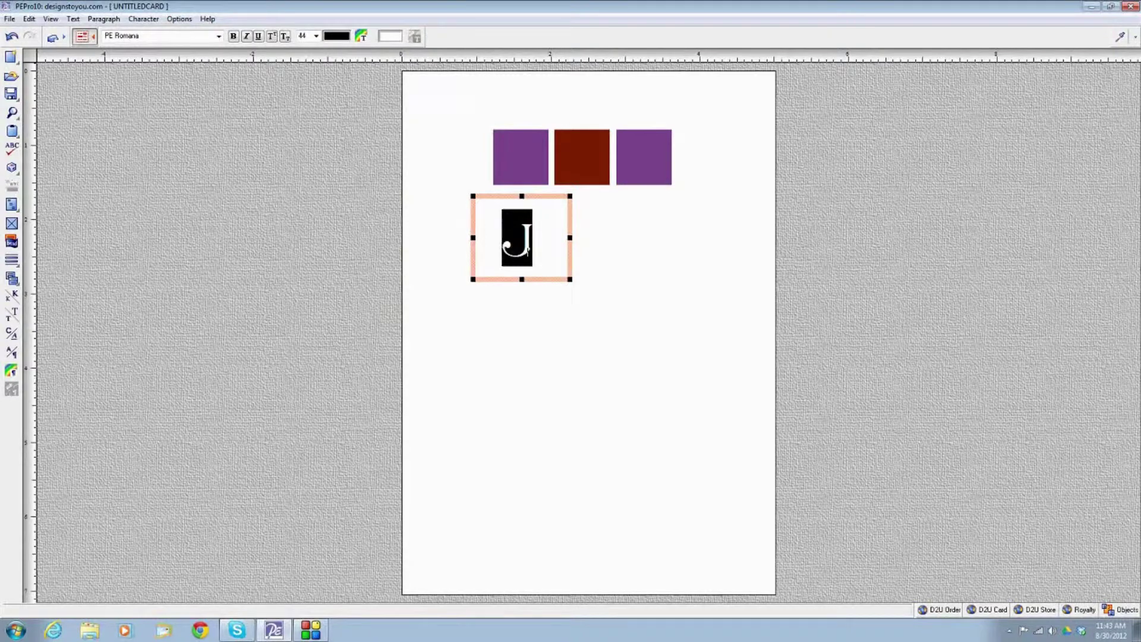
{"action": "left_click", "coordinate": [362, 36]}
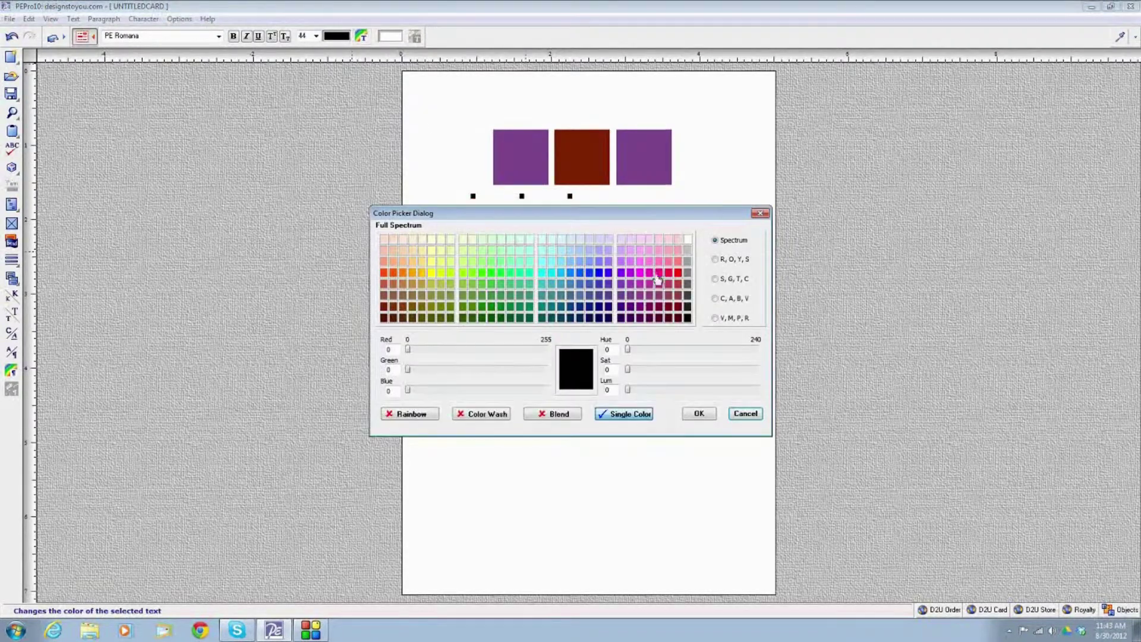
{"action": "left_click", "coordinate": [688, 240]}
{"action": "left_click", "coordinate": [701, 414]}
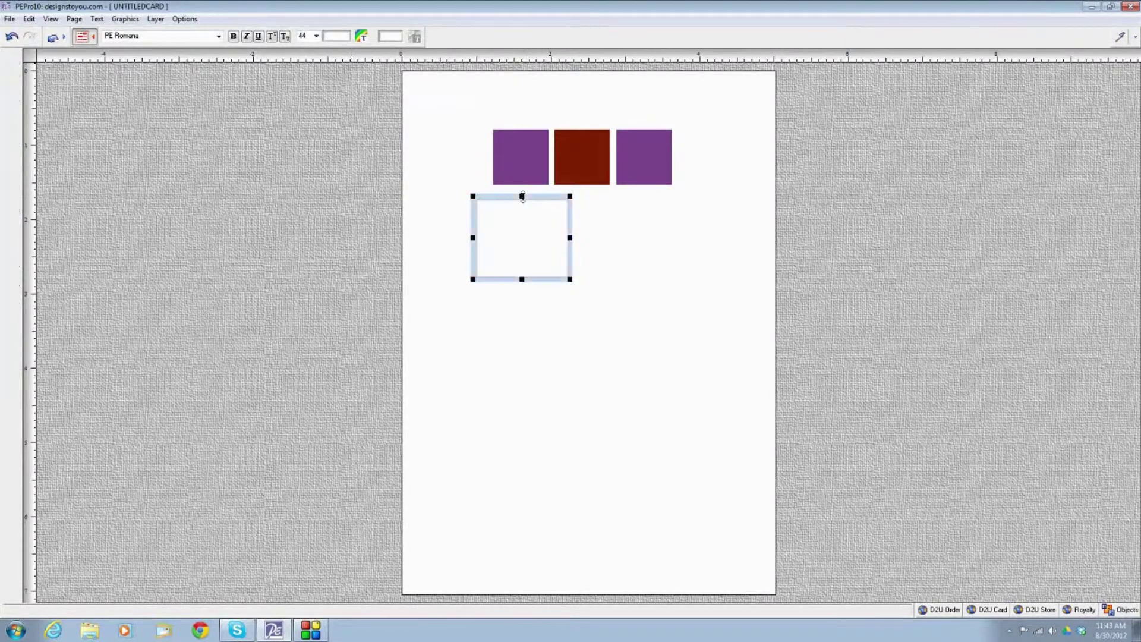
{"action": "left_click_drag", "start_coordinate": [530, 234], "coordinate": [528, 165]}
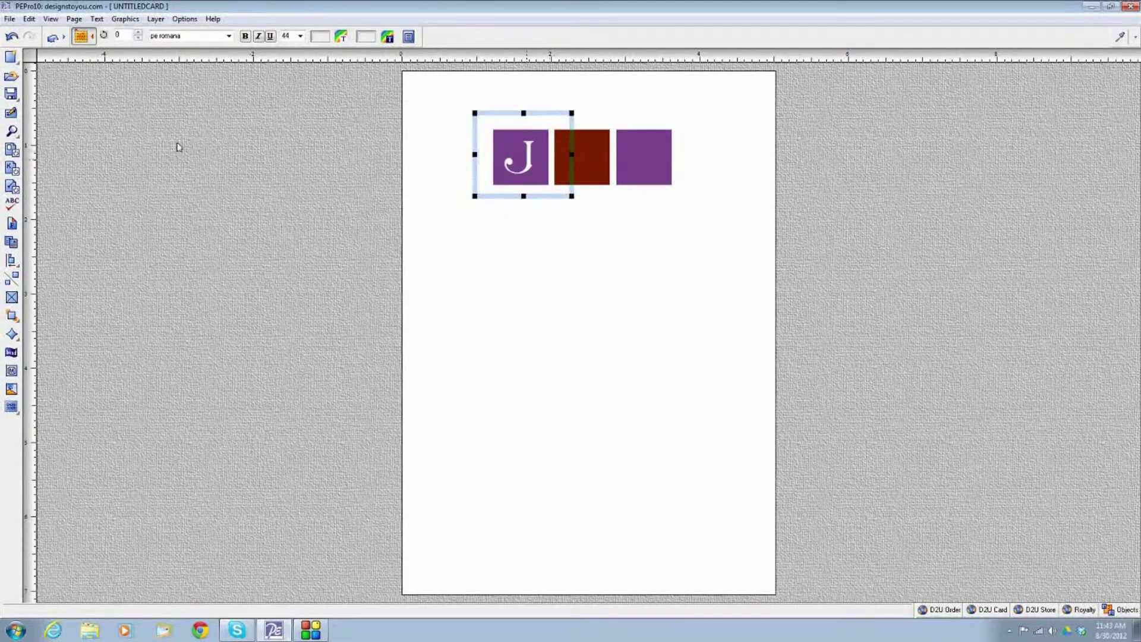
Duplicate the J text box and place the copy over the third square.
{"action": "left_click", "coordinate": [28, 18]}
{"action": "left_click", "coordinate": [110, 89]}
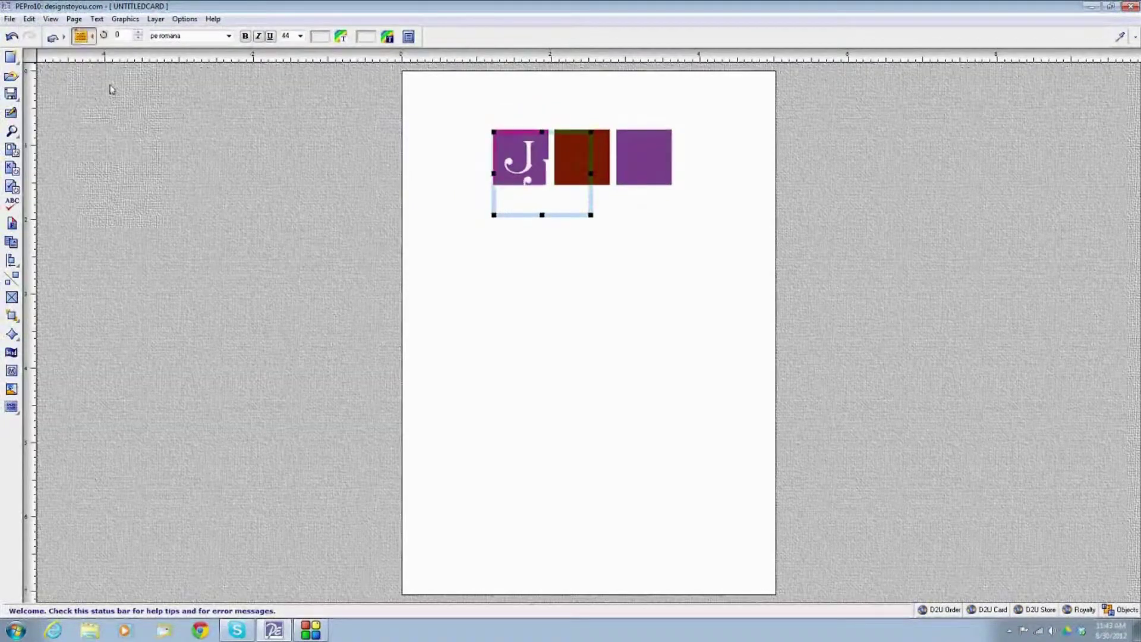
{"action": "left_click_drag", "start_coordinate": [548, 194], "coordinate": [654, 191]}
Replace the copied letter with P and centre it on the third square.
{"action": "right_click", "coordinate": [654, 192]}
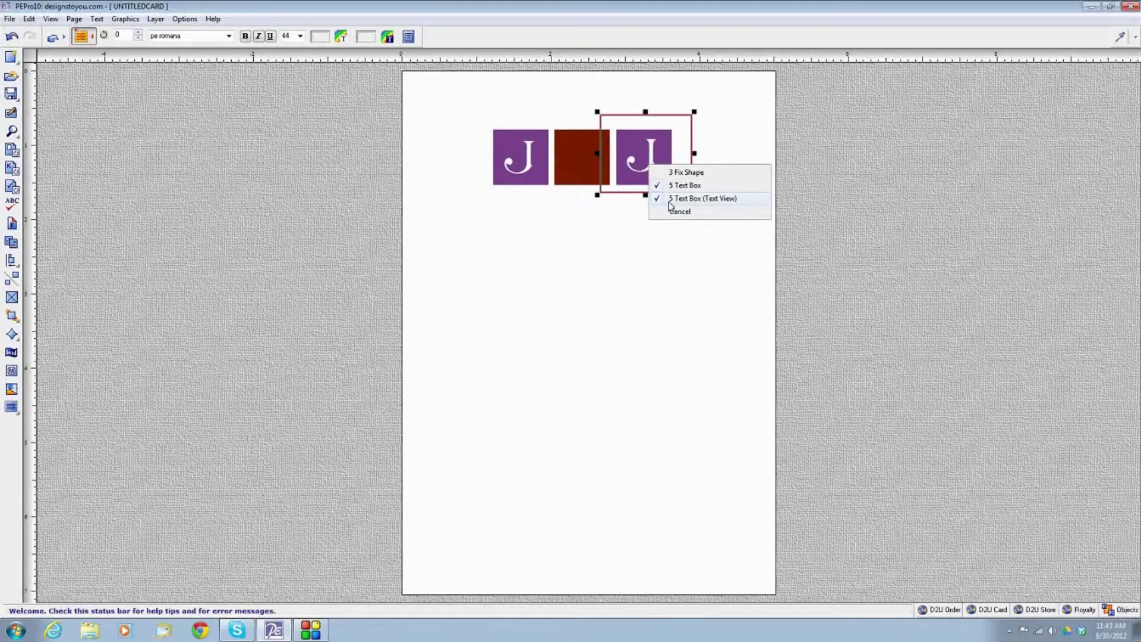
{"action": "left_click", "coordinate": [671, 202]}
{"action": "key", "text": "BackSpace"}
{"action": "type", "text": "P"}
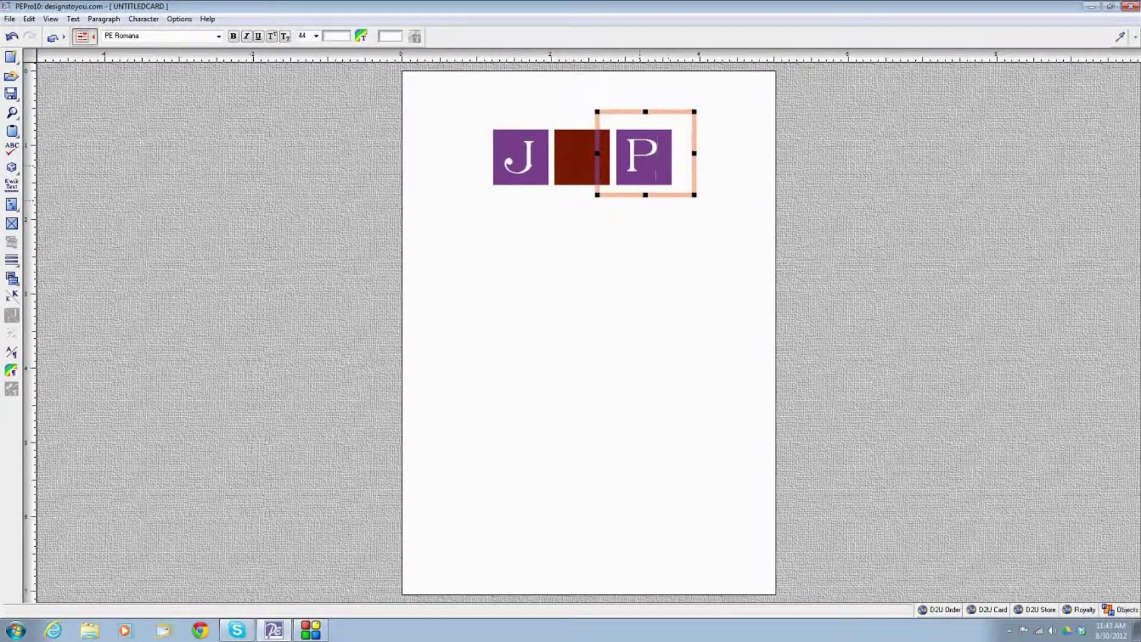
{"action": "left_click", "coordinate": [693, 195]}
{"action": "left_click_drag", "start_coordinate": [638, 170], "coordinate": [642, 173]}
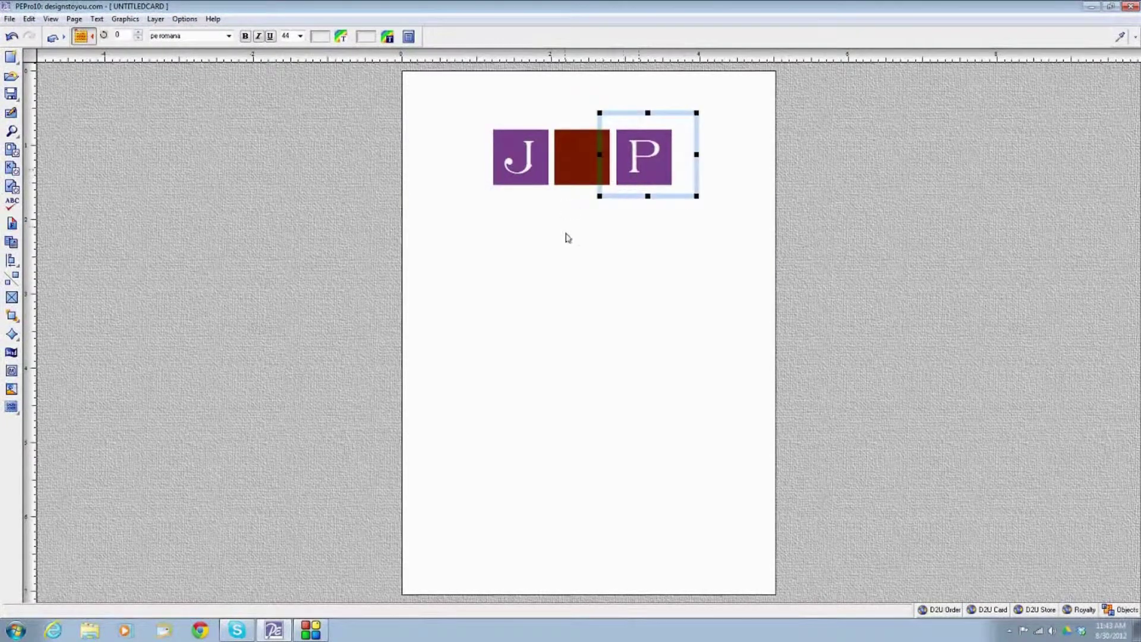
{"action": "left_click", "coordinate": [555, 255]}
Add a new text box using the PE Wedgwood Fancy font at size 29.
{"action": "left_click", "coordinate": [12, 409]}
{"action": "left_click", "coordinate": [32, 409]}
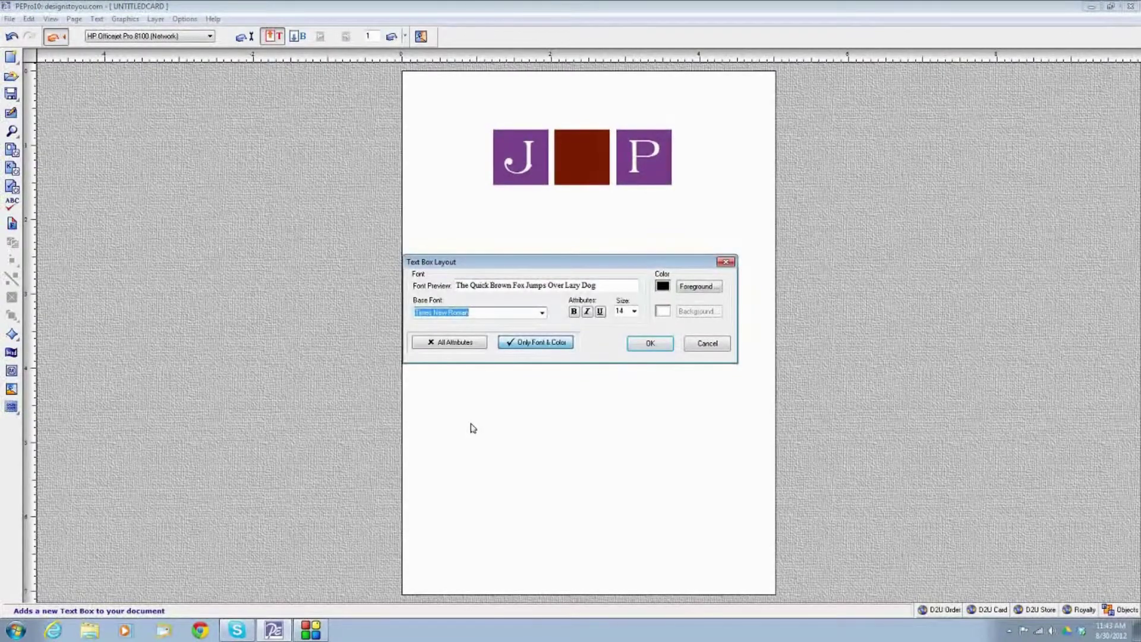
{"action": "type", "text": "pe wedgwoo"}
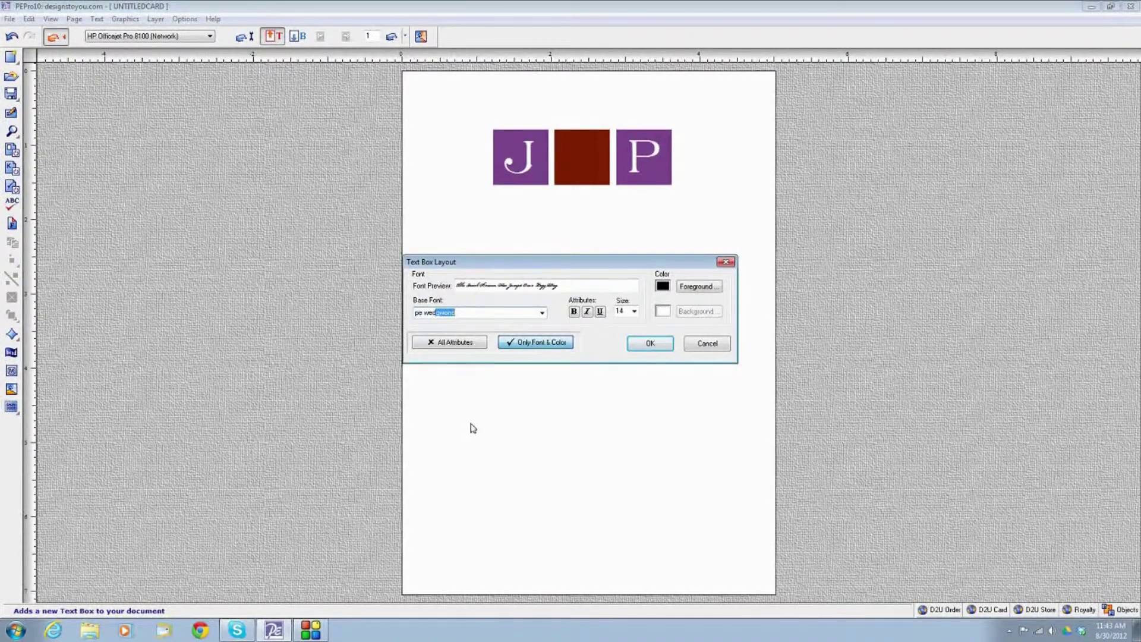
{"action": "type", "text": "d"}
{"action": "left_click", "coordinate": [543, 313]}
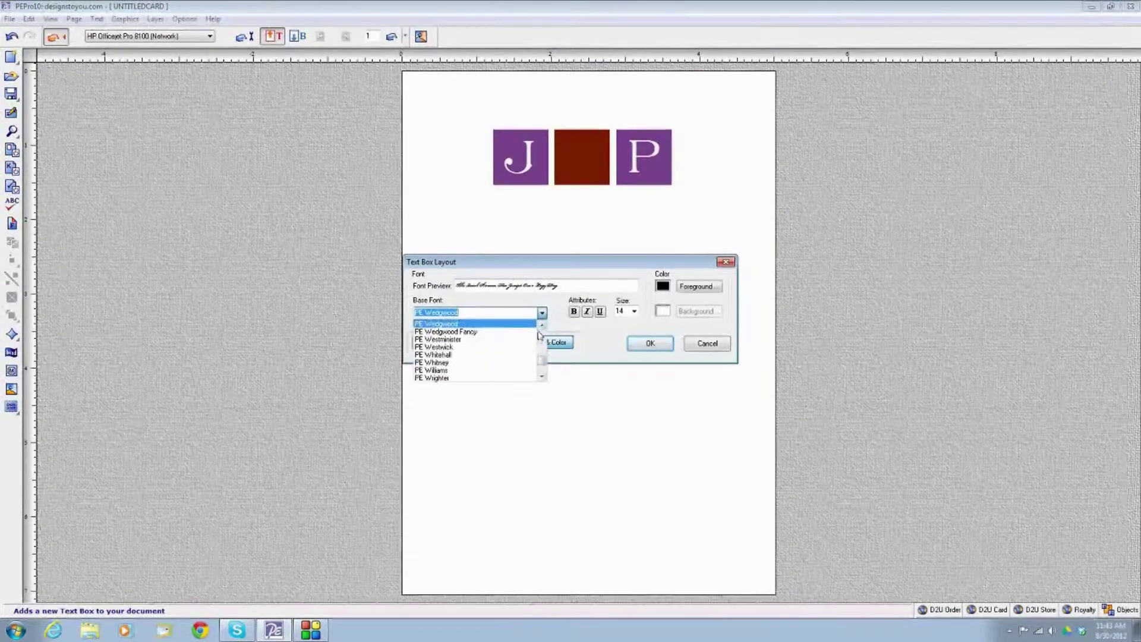
{"action": "left_click", "coordinate": [539, 333]}
{"action": "key", "text": "Tab"}
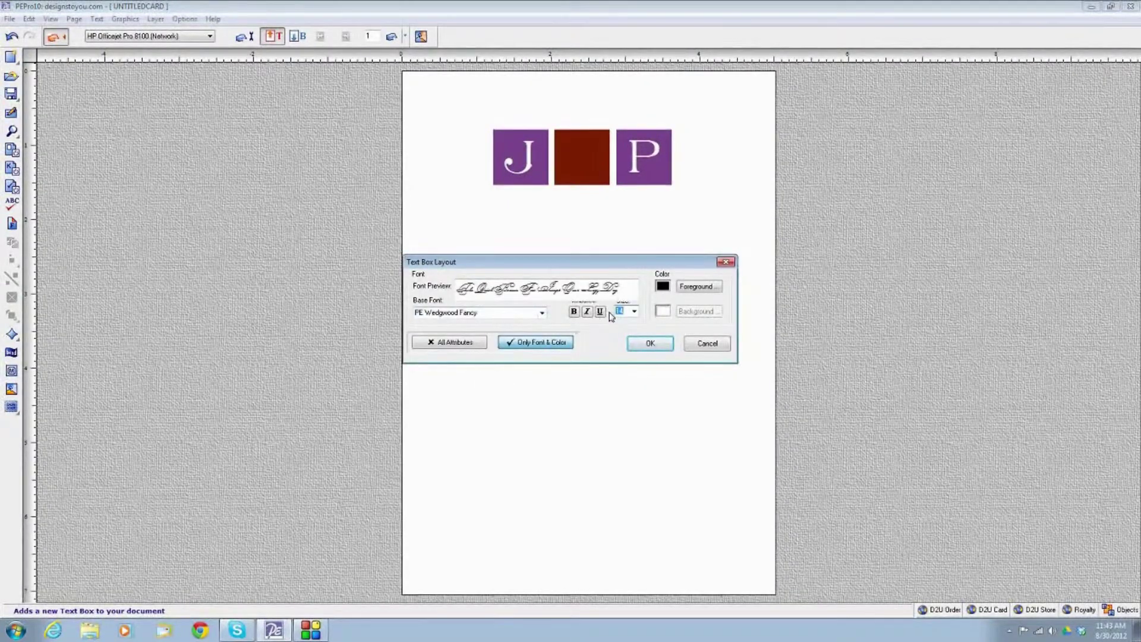
{"action": "left_click", "coordinate": [650, 344]}
Shrink the new text box, place it over the dark red square and enter the letter A.
{"action": "left_click", "coordinate": [449, 200]}
{"action": "left_click_drag", "start_coordinate": [528, 337], "coordinate": [580, 189]}
{"action": "right_click", "coordinate": [582, 163]}
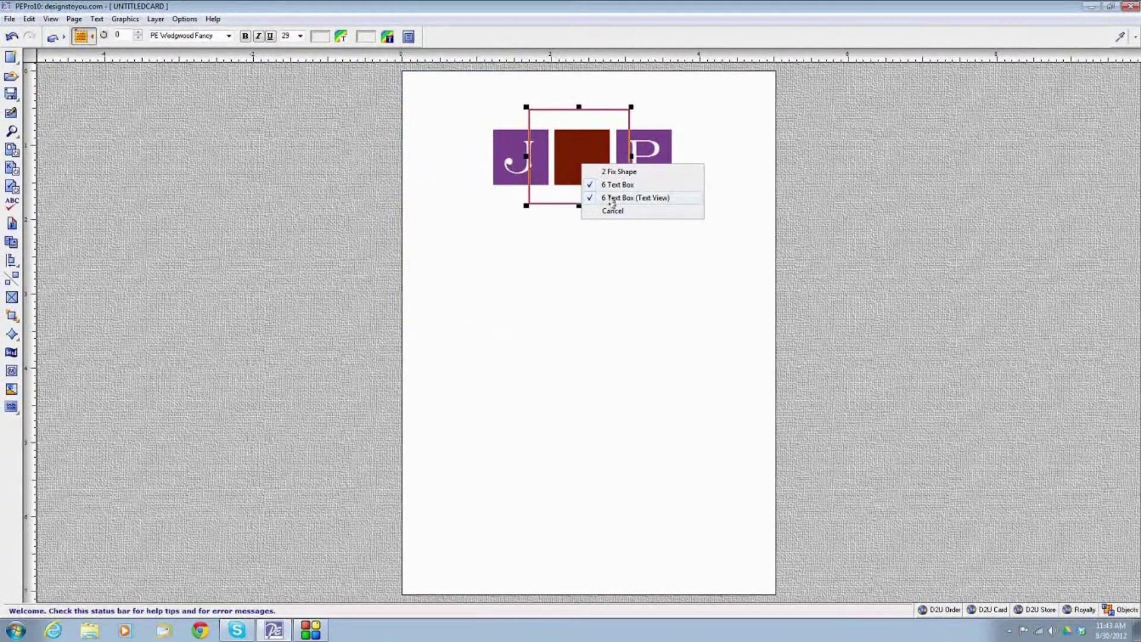
{"action": "left_click", "coordinate": [612, 198]}
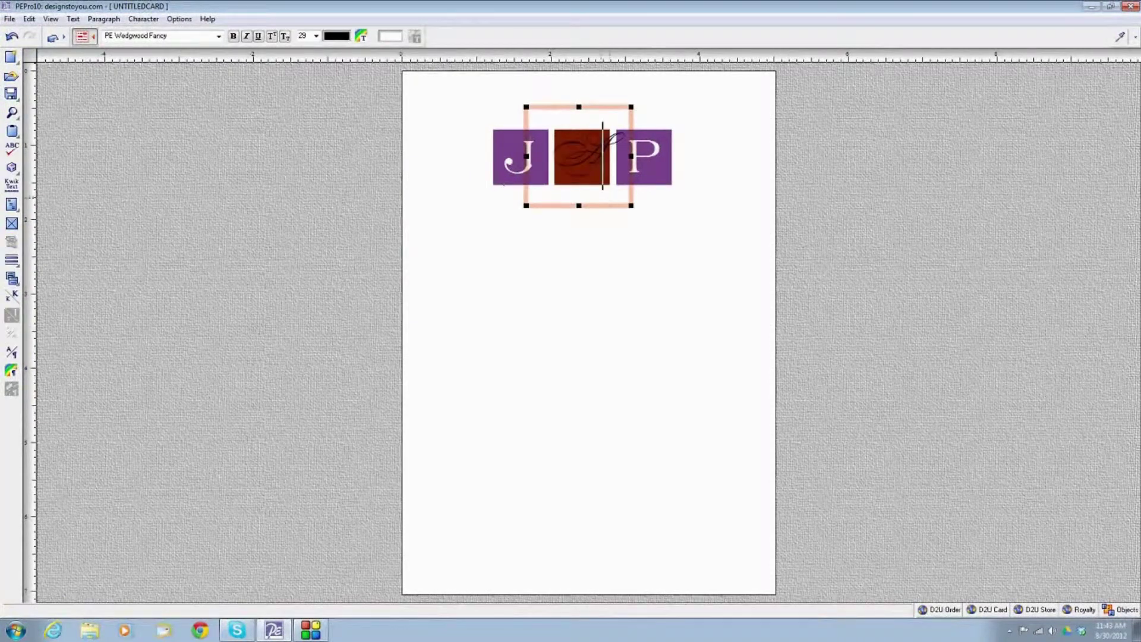
Recolour the letter A white and nudge it slightly down and to the left on the dark red square.
{"action": "left_click", "coordinate": [12, 260]}
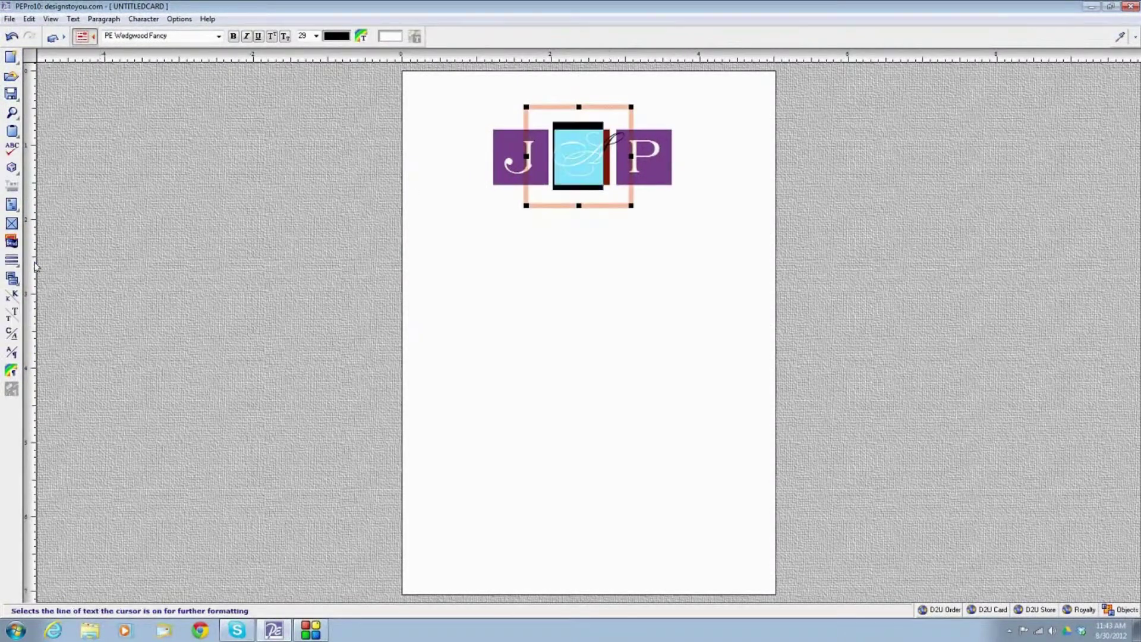
{"action": "left_click", "coordinate": [563, 154]}
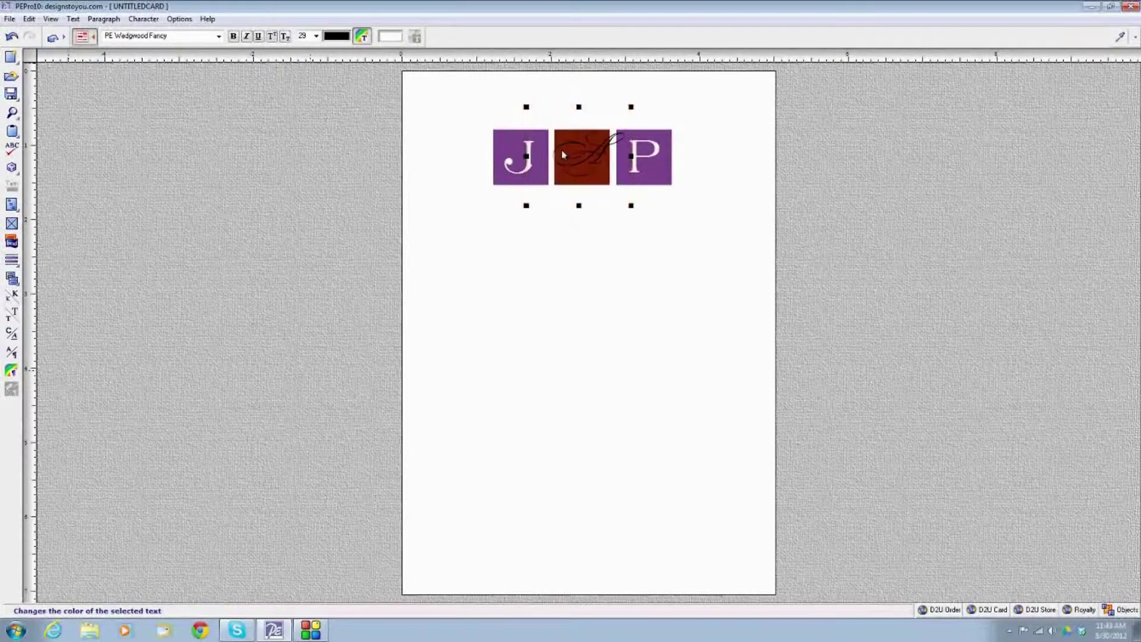
{"action": "left_click", "coordinate": [688, 239]}
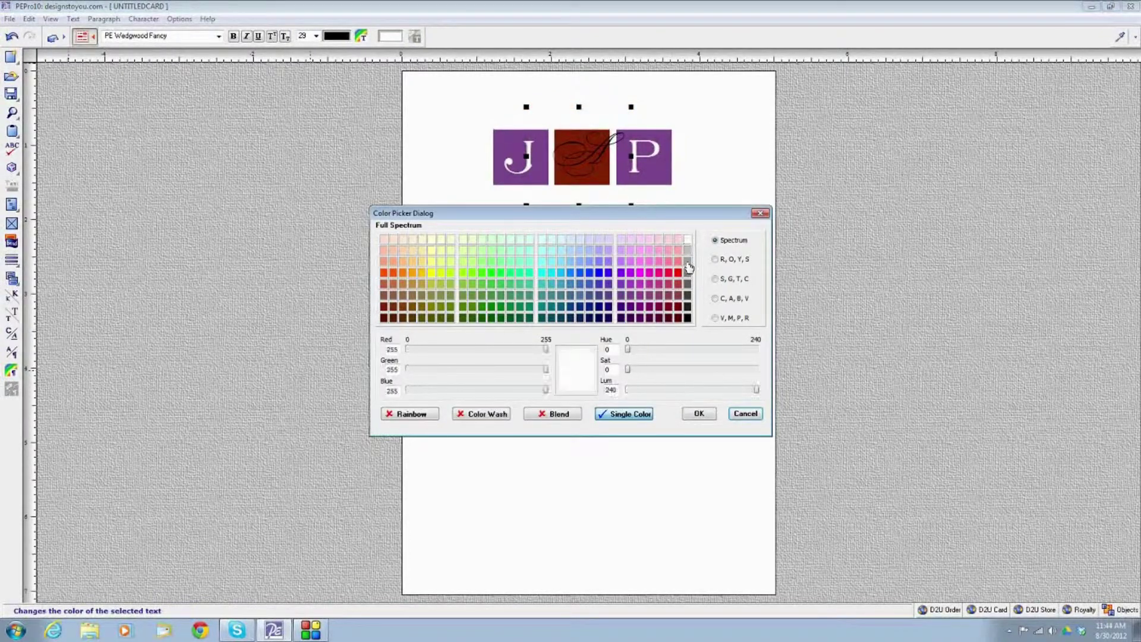
{"action": "left_click", "coordinate": [699, 414]}
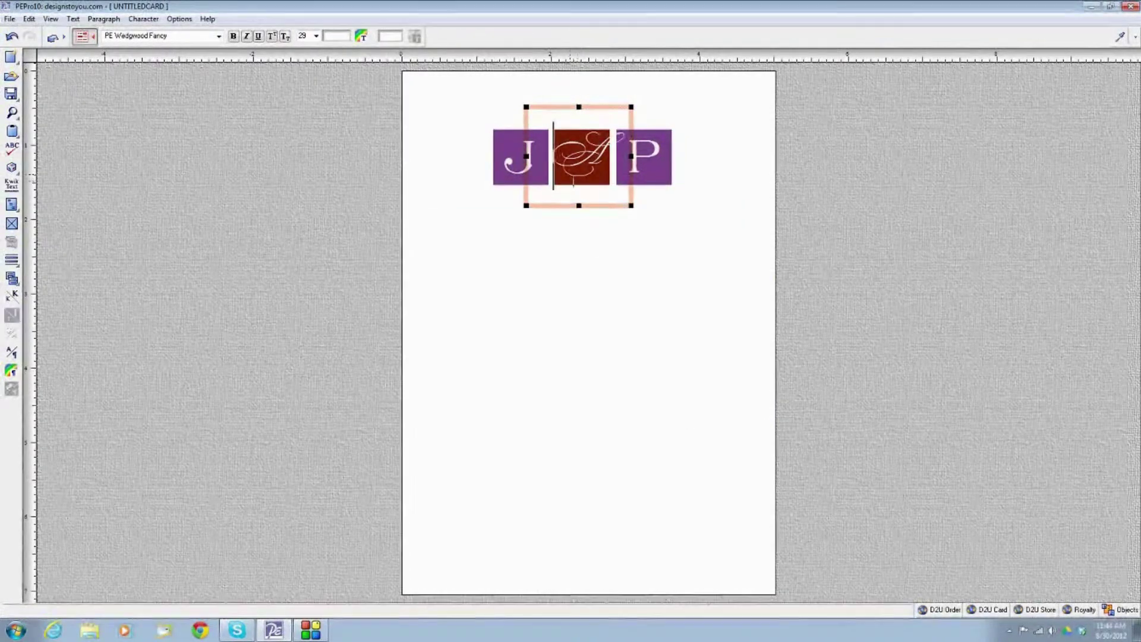
{"action": "left_click", "coordinate": [579, 207]}
{"action": "left_click_drag", "start_coordinate": [579, 183], "coordinate": [573, 190]}
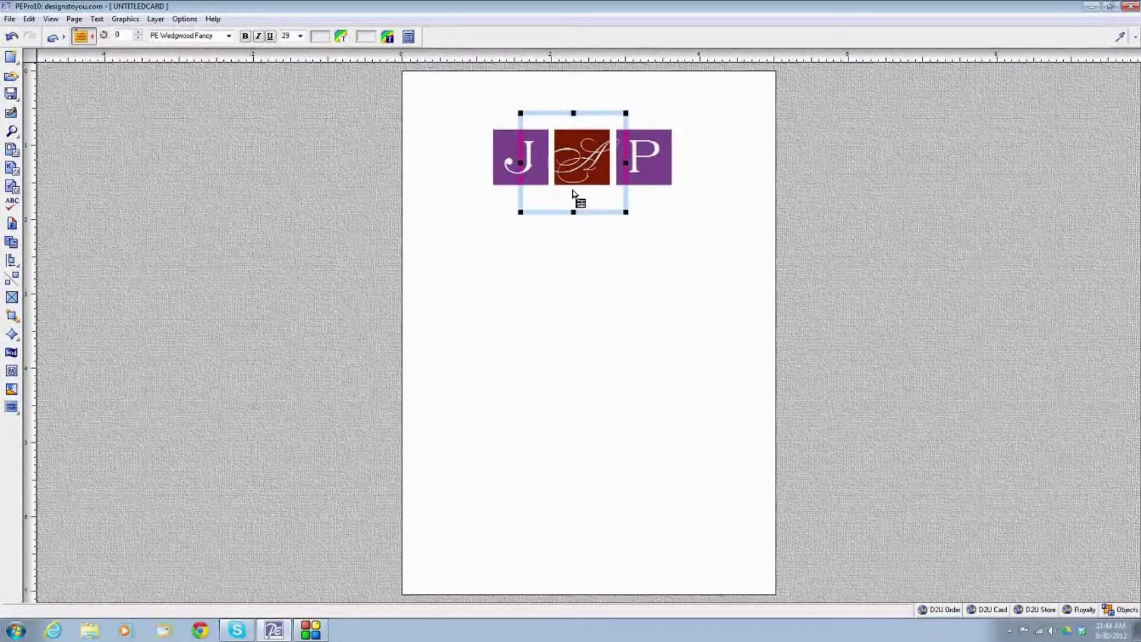
{"action": "left_click", "coordinate": [718, 214]}
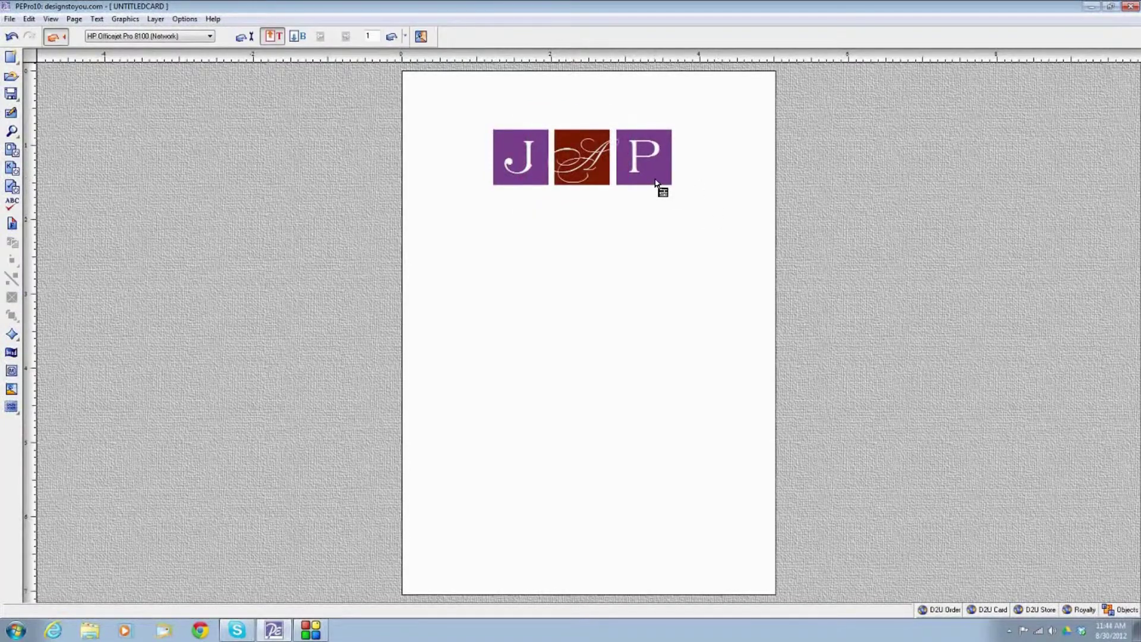
Nudge the two purple squares slightly towards the dark red square to narrow the gaps.
{"action": "left_click_drag", "start_coordinate": [703, 223], "coordinate": [613, 93]}
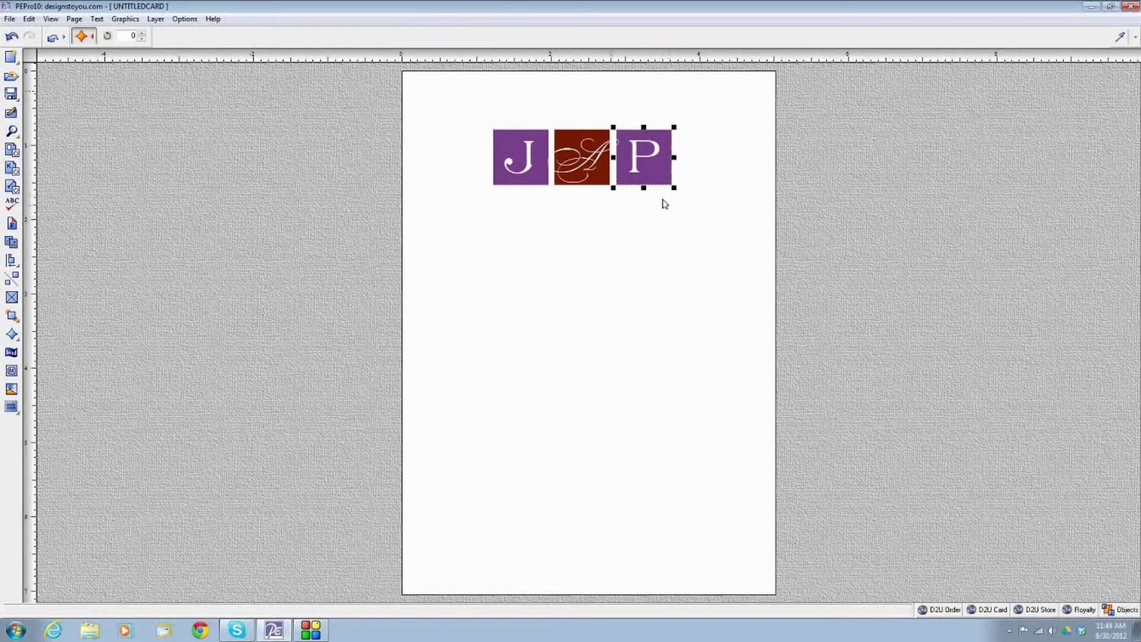
{"action": "left_click_drag", "start_coordinate": [661, 177], "coordinate": [658, 177]}
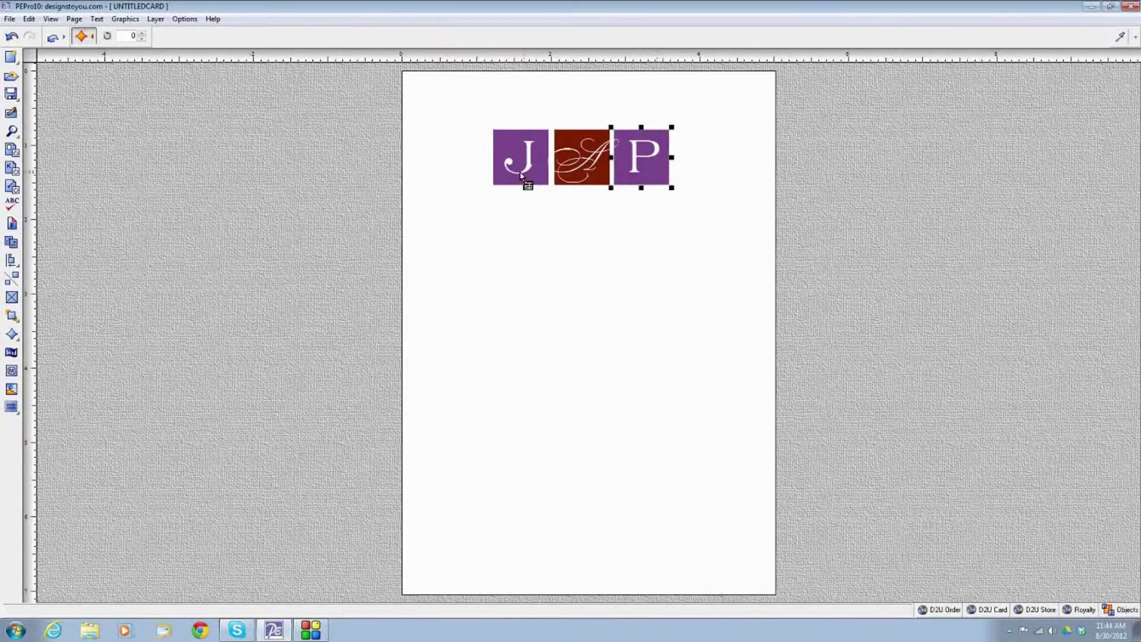
{"action": "right_click", "coordinate": [512, 183]}
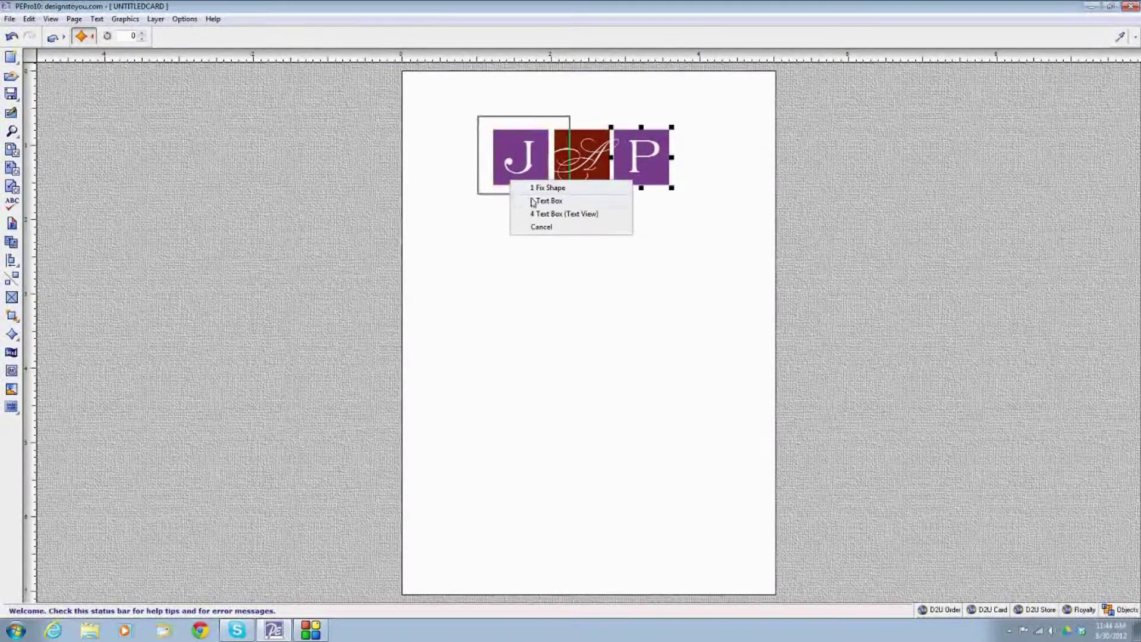
{"action": "left_click", "coordinate": [534, 187]}
{"action": "left_click_drag", "start_coordinate": [532, 177], "coordinate": [532, 181]}
{"action": "left_click", "coordinate": [533, 180]}
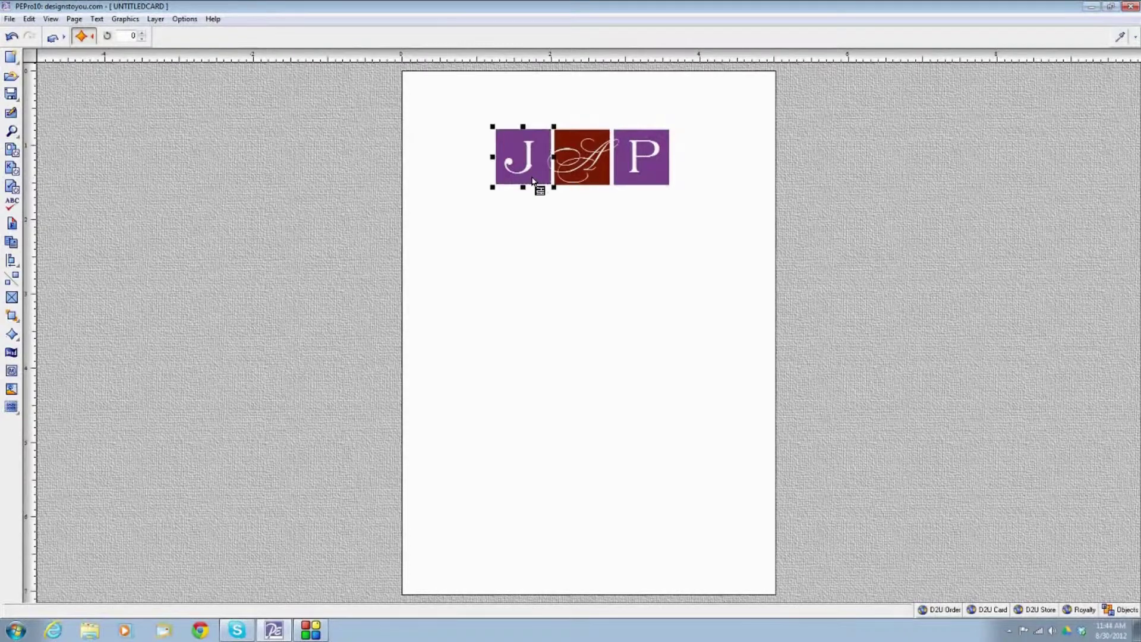
Nudge the J and P text boxes to recentre the letters on their shifted purple squares.
{"action": "right_click", "coordinate": [537, 189]}
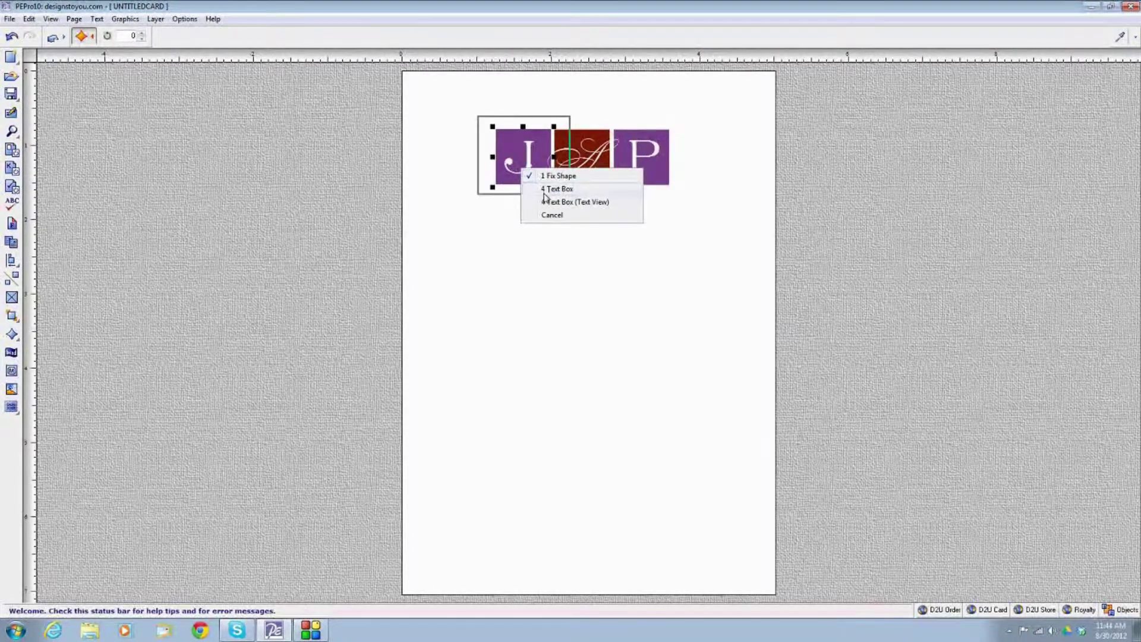
{"action": "left_click", "coordinate": [544, 192]}
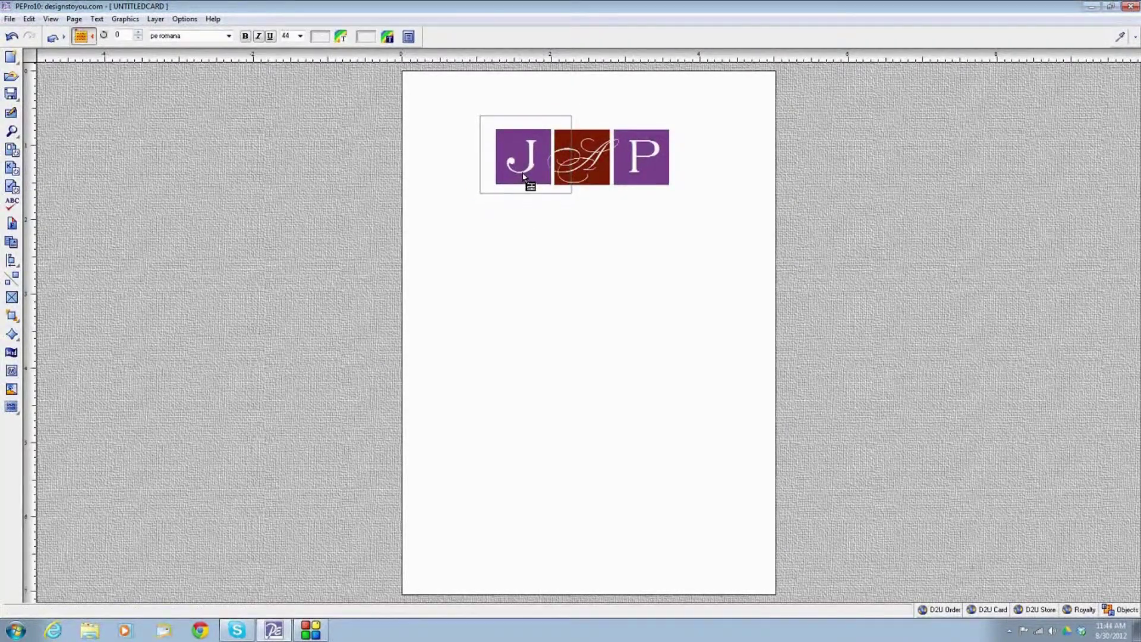
{"action": "right_click", "coordinate": [639, 160]}
{"action": "left_click", "coordinate": [672, 185]}
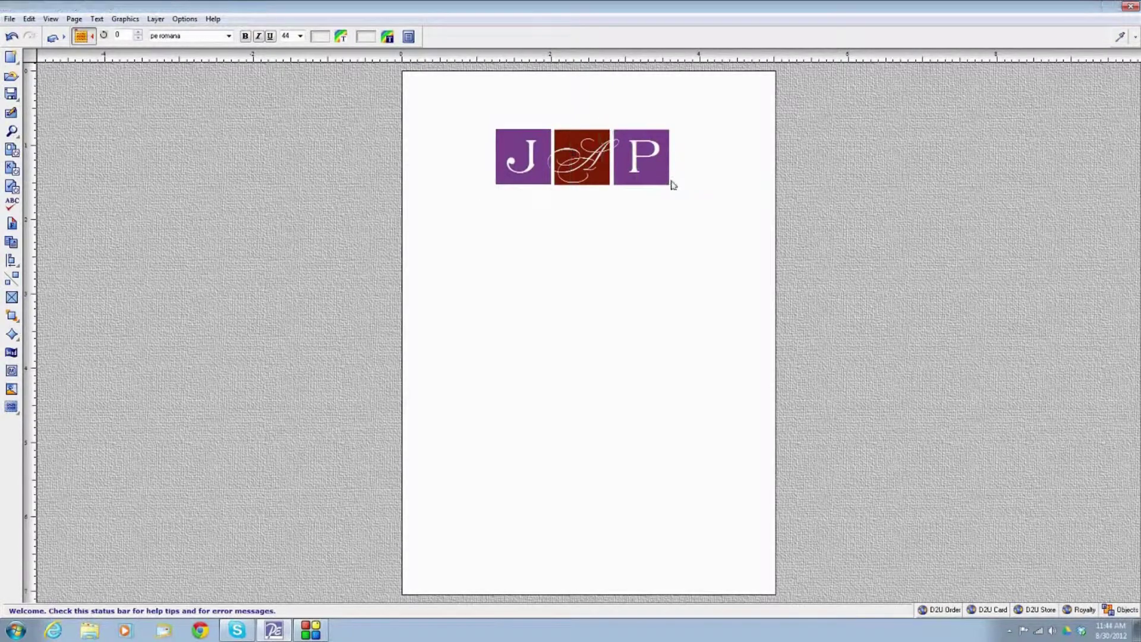
{"action": "left_click", "coordinate": [646, 173]}
{"action": "left_click", "coordinate": [646, 173]}
{"action": "left_click", "coordinate": [602, 247]}
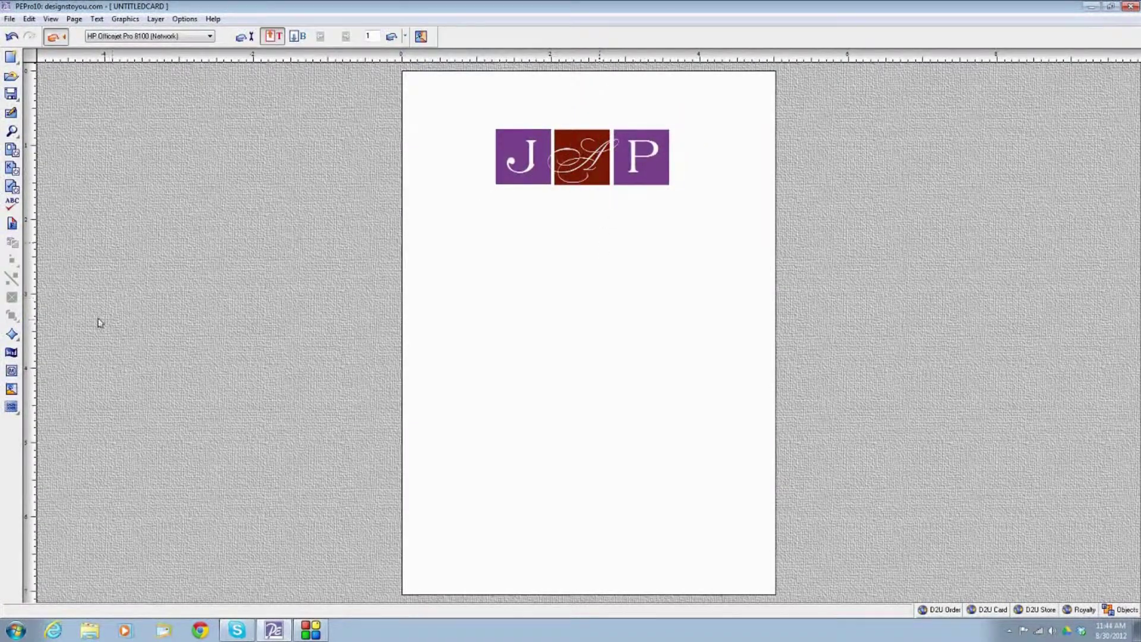
Add a new text box using the Copperplate Gothic Light font at size 14.
{"action": "left_click", "coordinate": [11, 407]}
{"action": "left_click", "coordinate": [30, 408]}
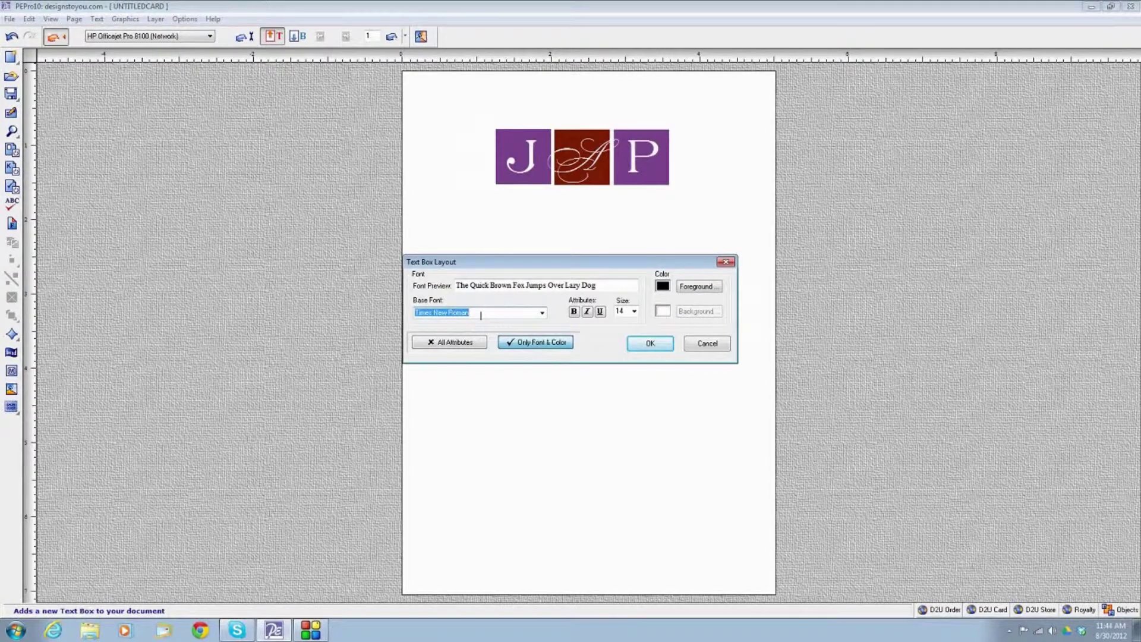
{"action": "type", "text": "copperplate Gothic Bold"}
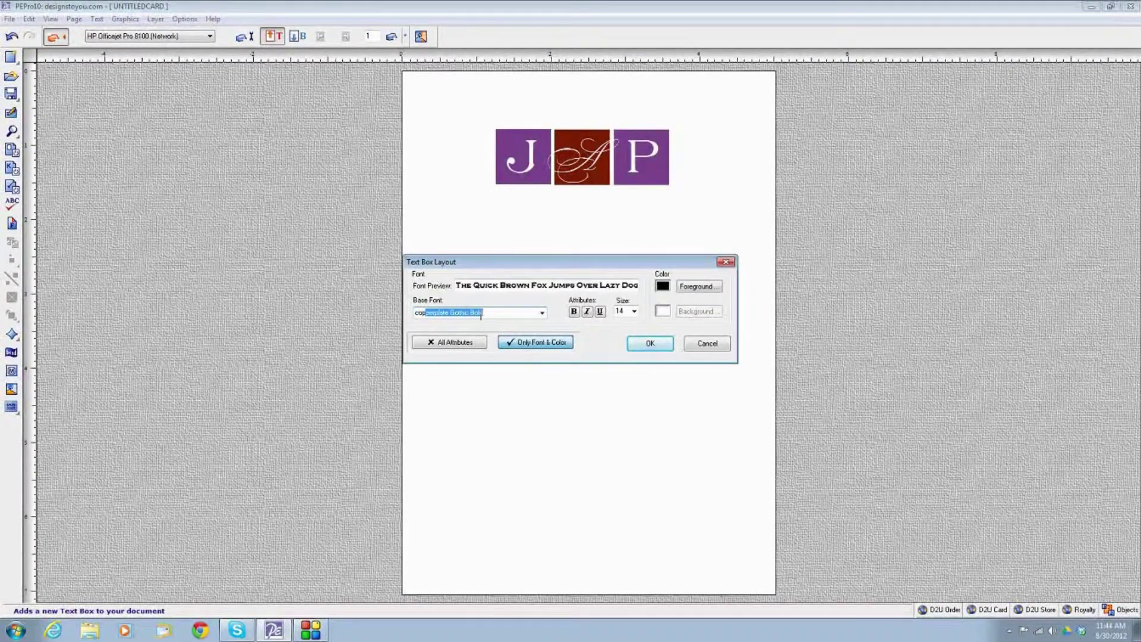
{"action": "key", "text": "Down"}
{"action": "left_click", "coordinate": [650, 343]}
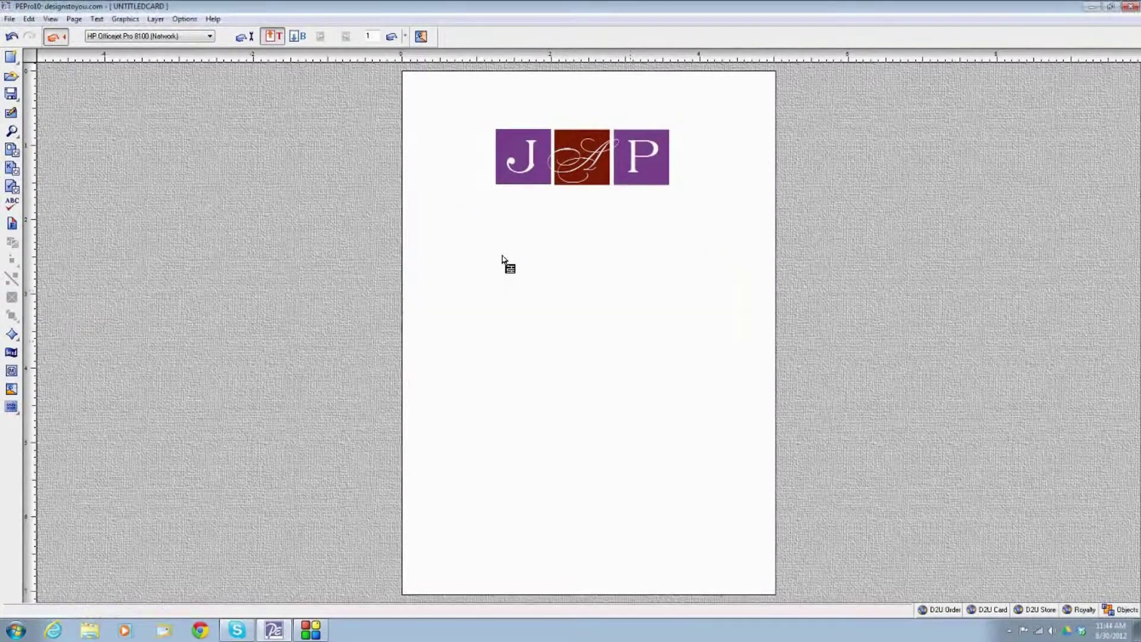
Place the new text box directly below the squares and resize it to a single-line strip matching the row's width.
{"action": "left_click", "coordinate": [434, 145]}
{"action": "left_click_drag", "start_coordinate": [529, 335], "coordinate": [652, 234]}
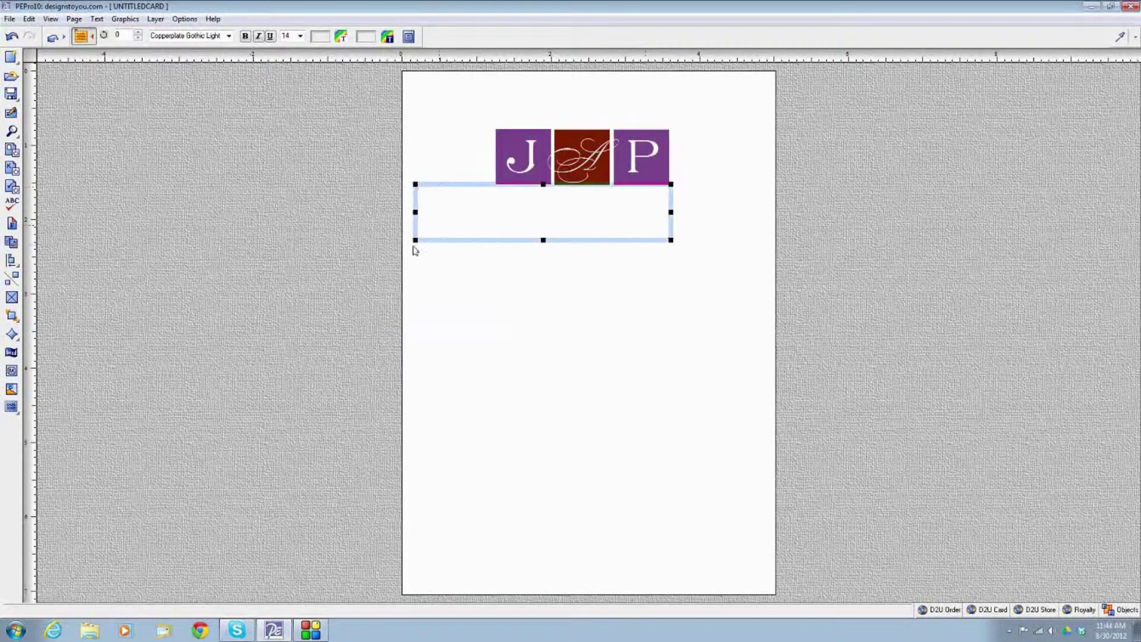
{"action": "left_click_drag", "start_coordinate": [414, 239], "coordinate": [492, 215]}
Enter the couple's first names joined by "and" in the text box below the squares.
{"action": "right_click", "coordinate": [586, 212]}
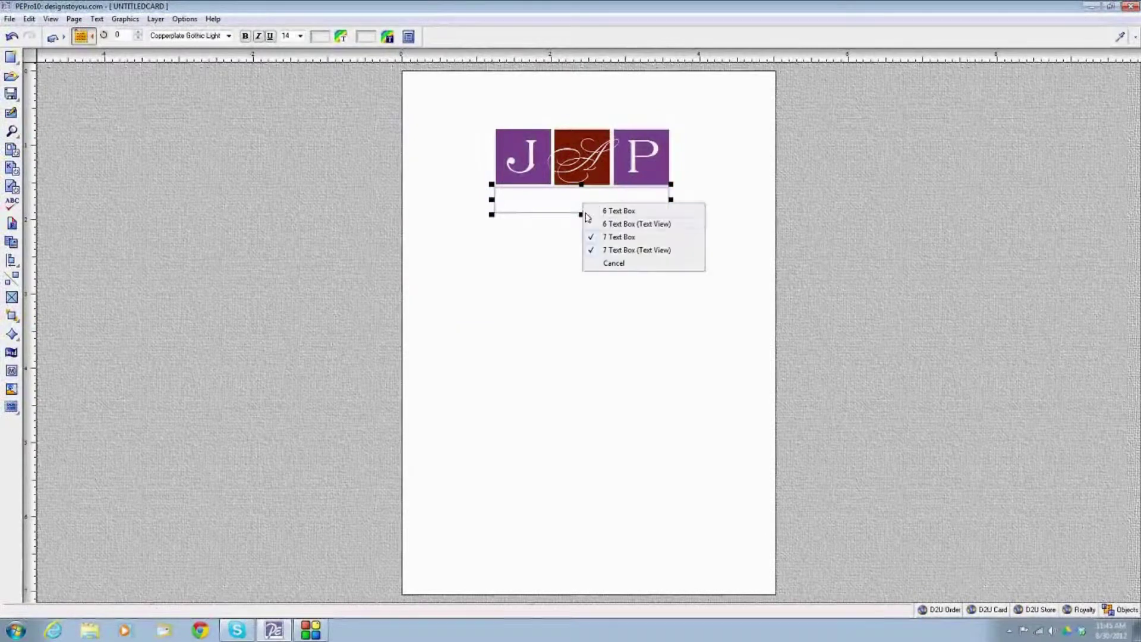
{"action": "left_click", "coordinate": [616, 255]}
{"action": "type", "text": "Julianna"}
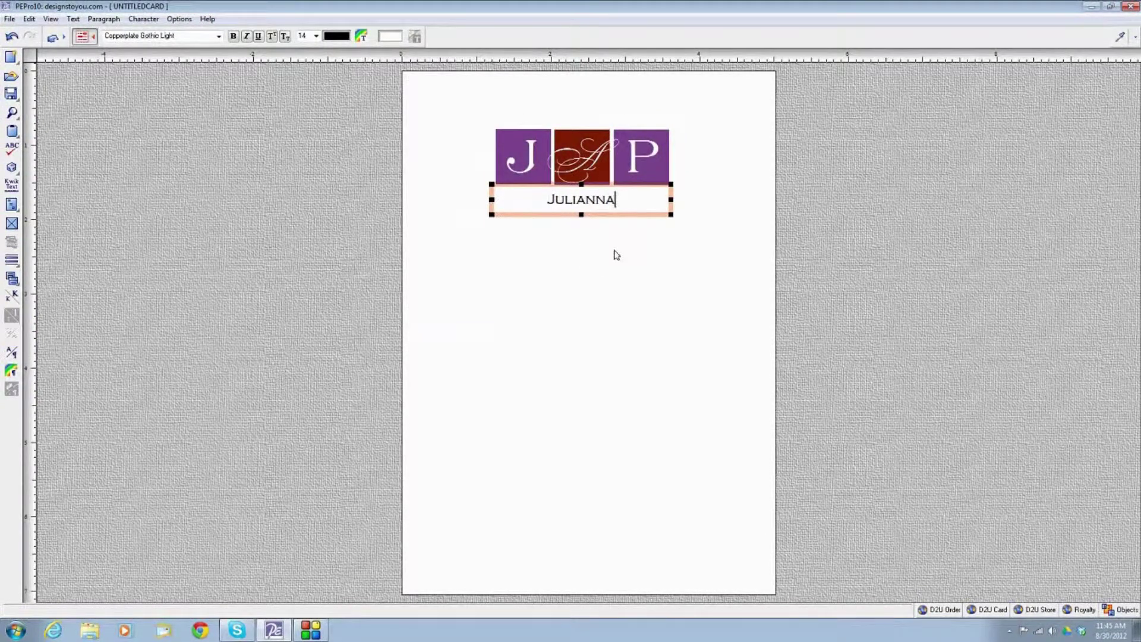
{"action": "type", "text": " and Paul"}
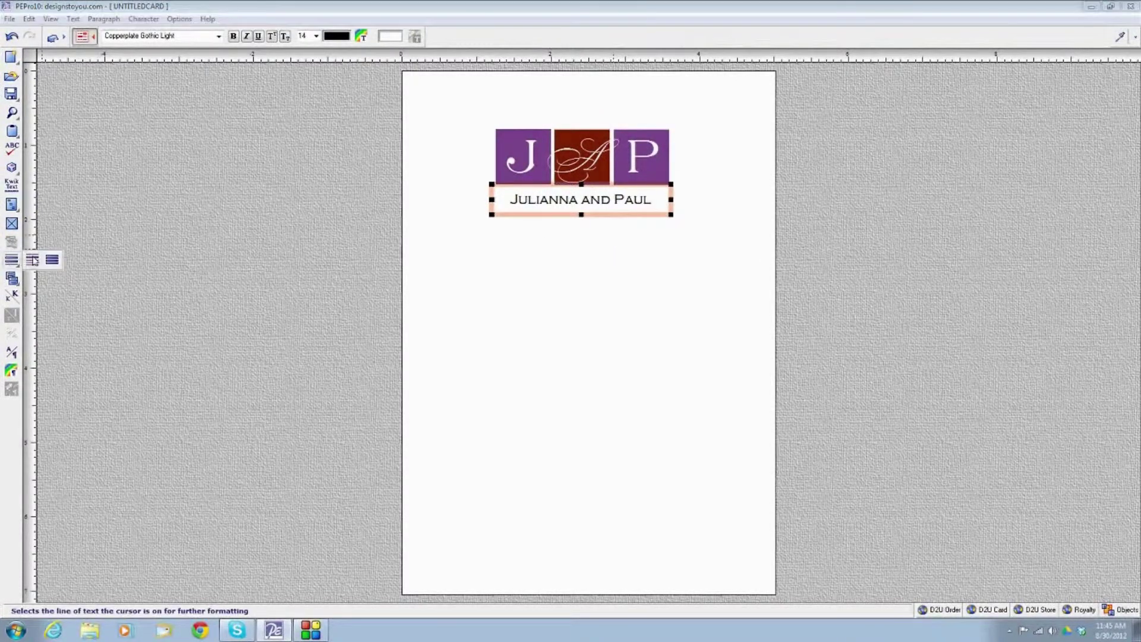
Recolour the names text below the squares with the purple sampled from the P square.
{"action": "key", "text": "ctrl+a"}
{"action": "left_click", "coordinate": [1121, 36]}
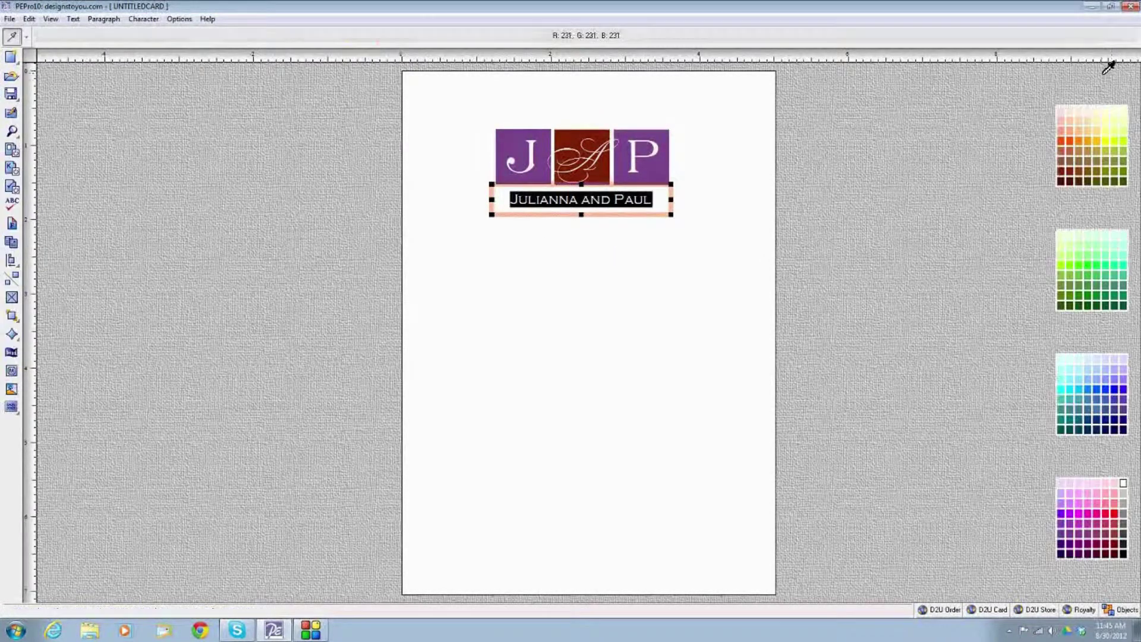
{"action": "left_click", "coordinate": [658, 171]}
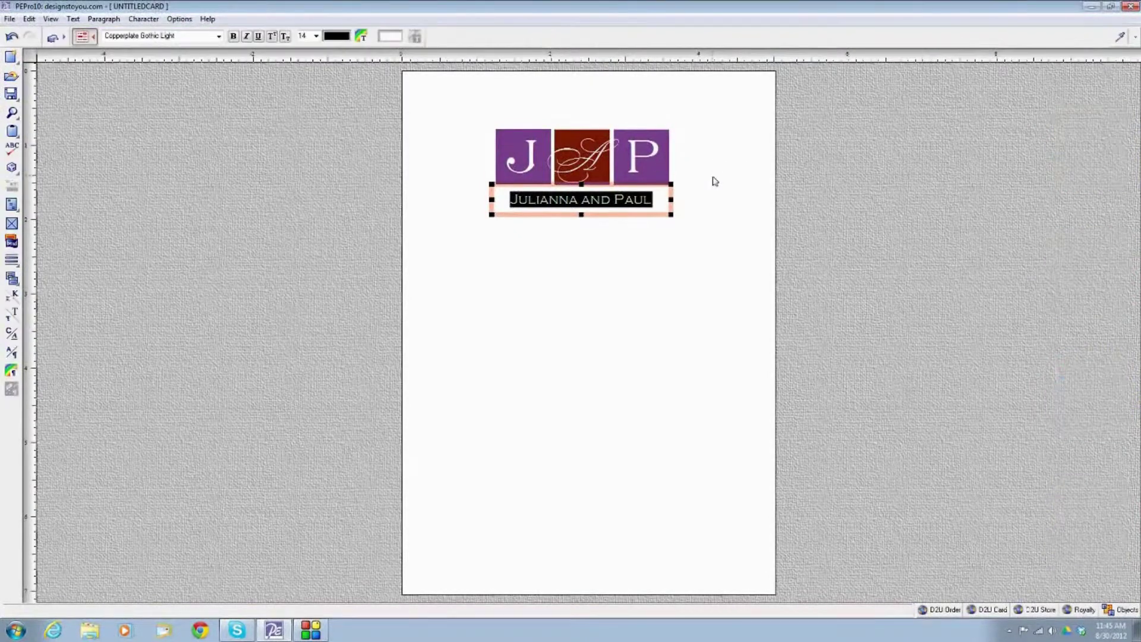
{"action": "left_click", "coordinate": [601, 207]}
{"action": "left_click", "coordinate": [642, 253]}
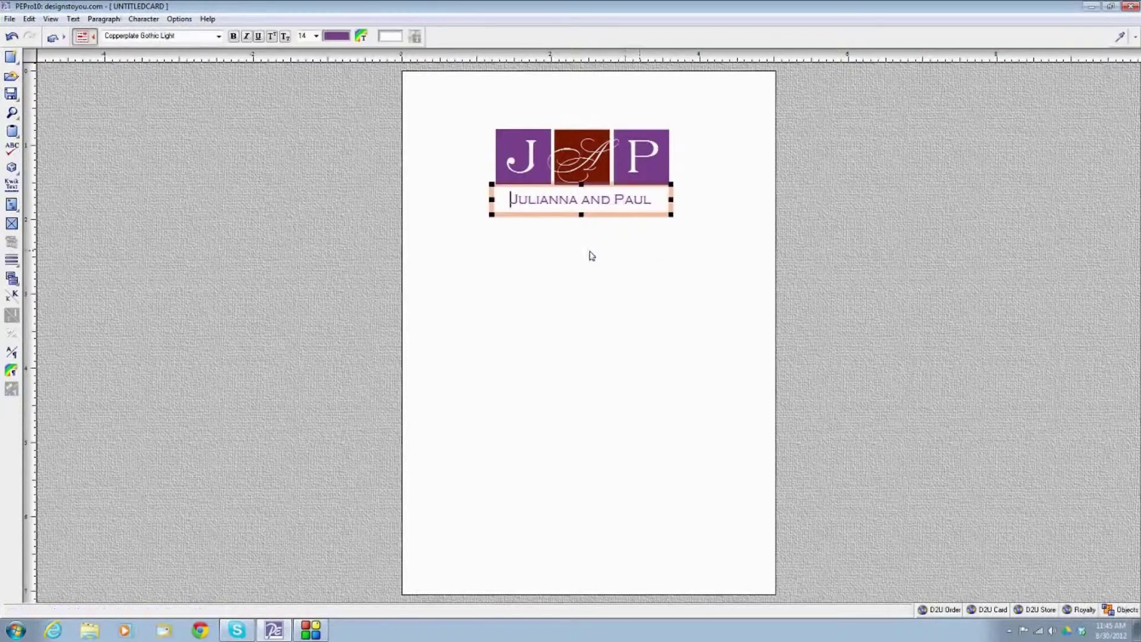
Increase the character spacing of the whole names line and widen its text box so the names fit on one line.
{"action": "left_click", "coordinate": [52, 259]}
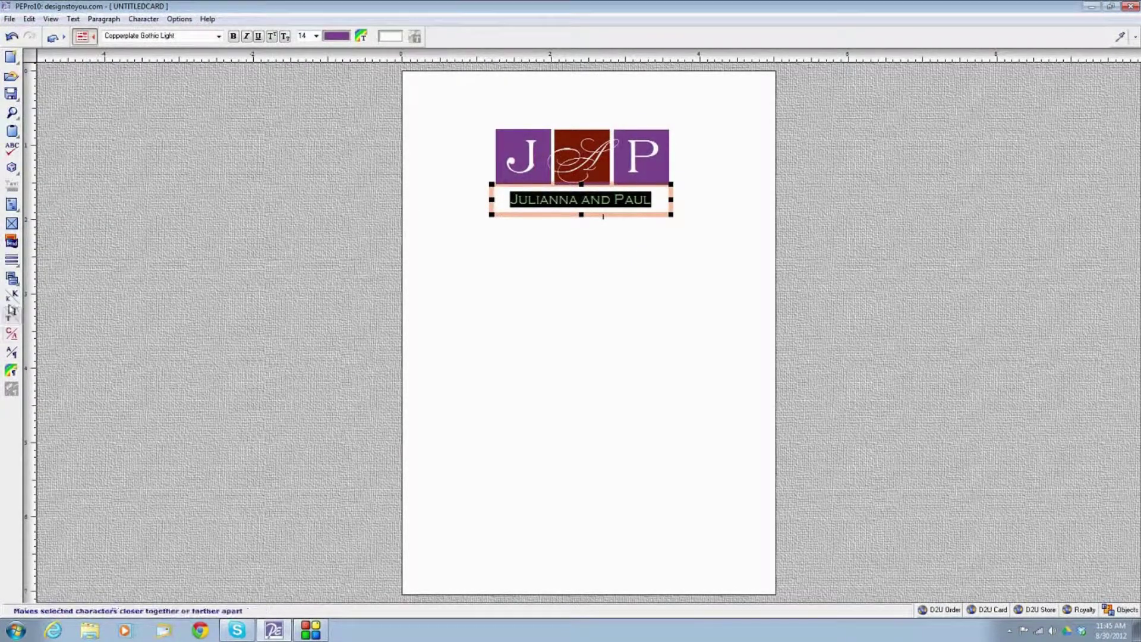
{"action": "left_click", "coordinate": [16, 295]}
{"action": "left_click", "coordinate": [15, 296]}
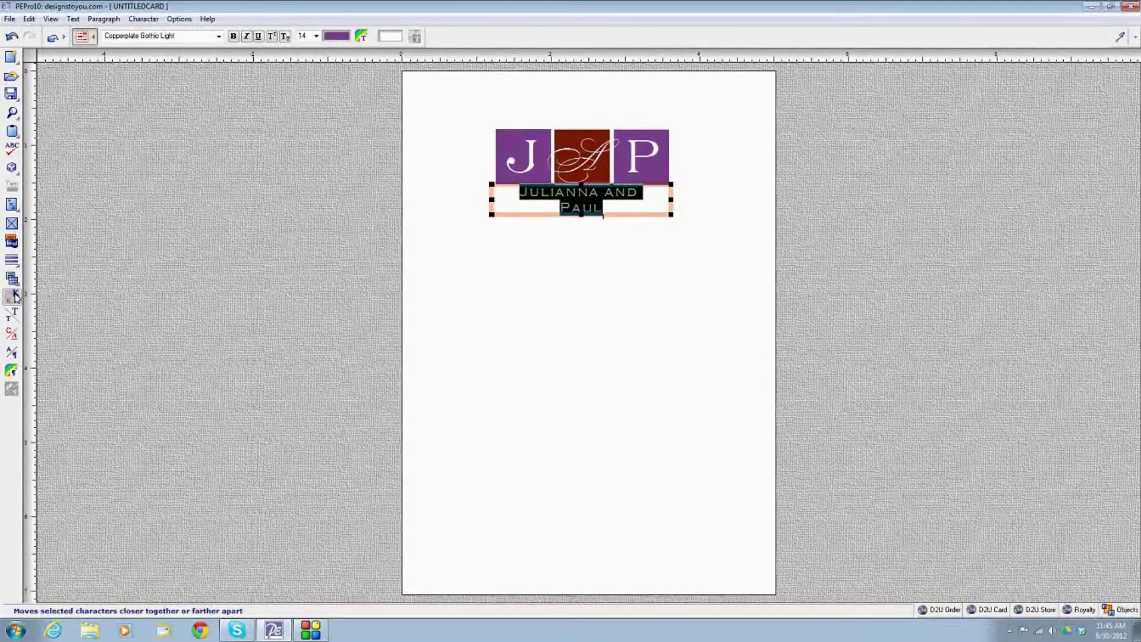
{"action": "left_click_drag", "start_coordinate": [671, 200], "coordinate": [677, 200]}
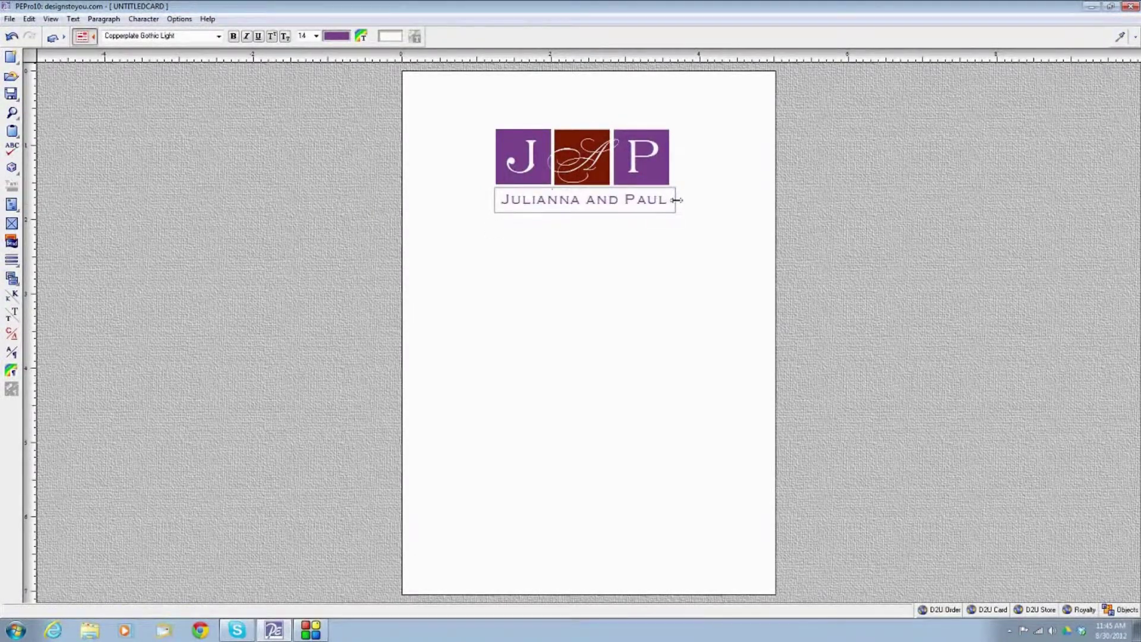
Move the names text box up closer to the squares and widen it slightly to centre the names beneath the row.
{"action": "left_click", "coordinate": [580, 210]}
{"action": "left_click_drag", "start_coordinate": [577, 207], "coordinate": [575, 201]}
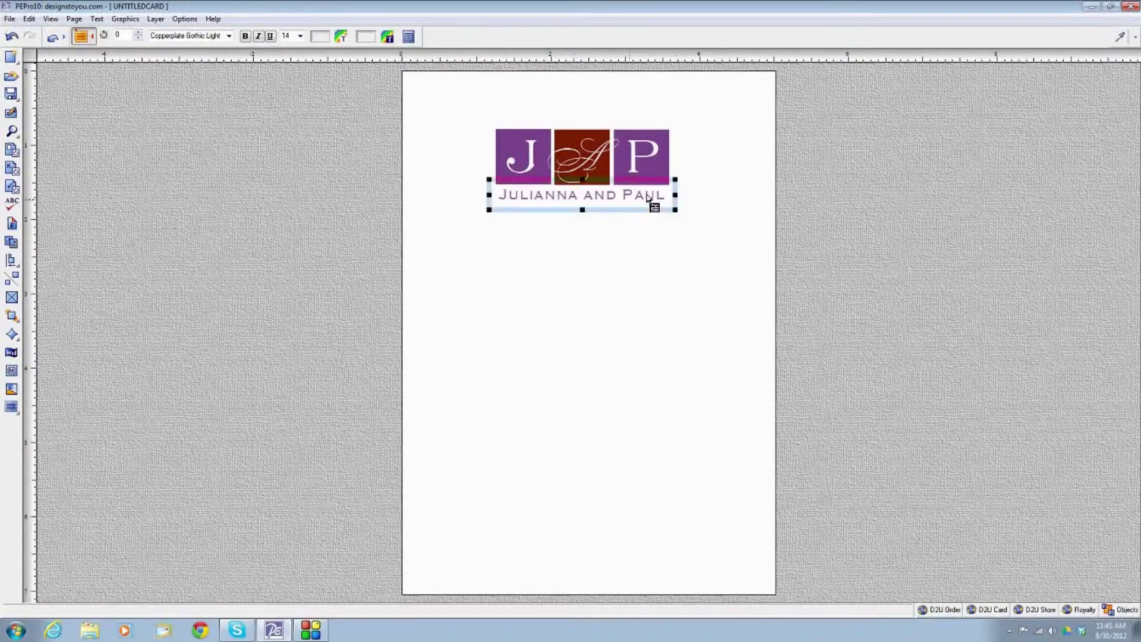
{"action": "left_click_drag", "start_coordinate": [675, 195], "coordinate": [679, 195]}
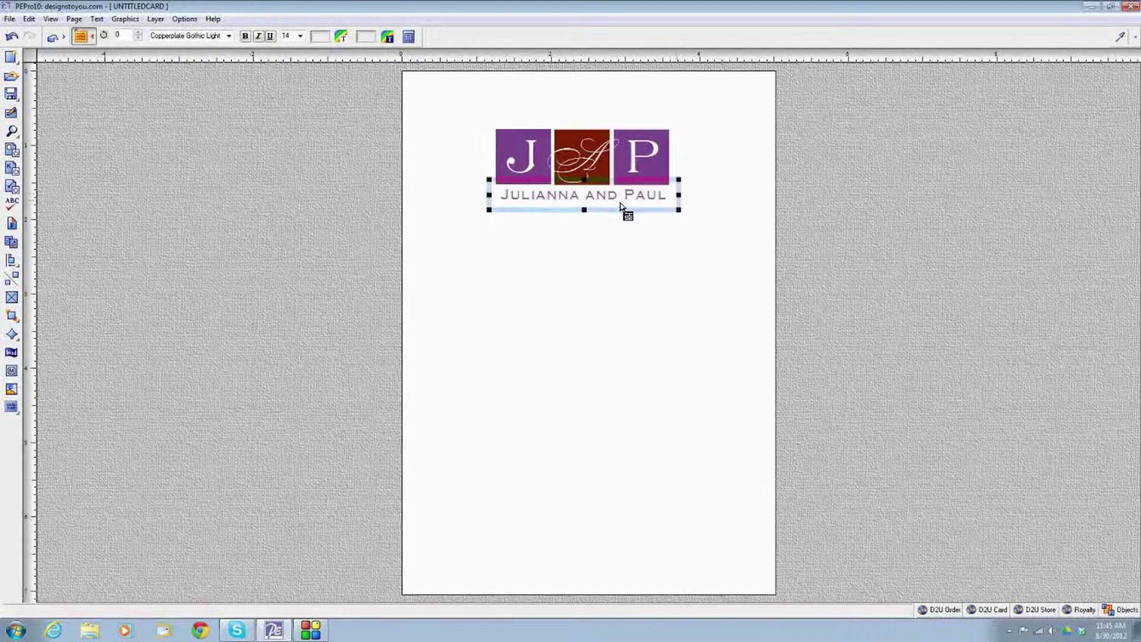
{"action": "left_click_drag", "start_coordinate": [609, 201], "coordinate": [609, 202]}
{"action": "left_click", "coordinate": [602, 234]}
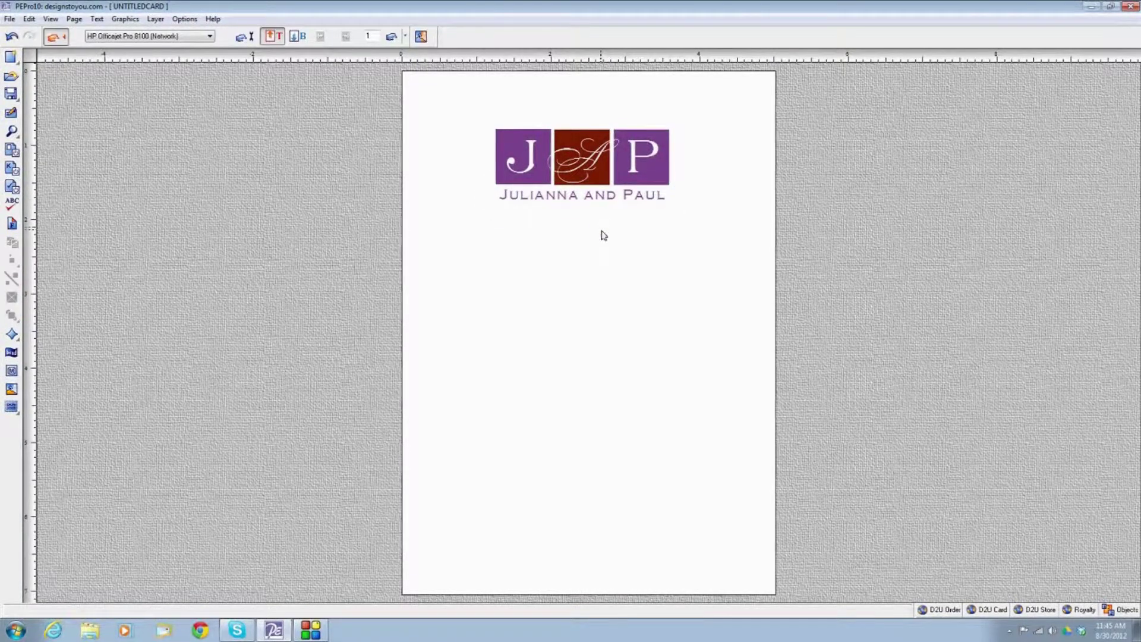